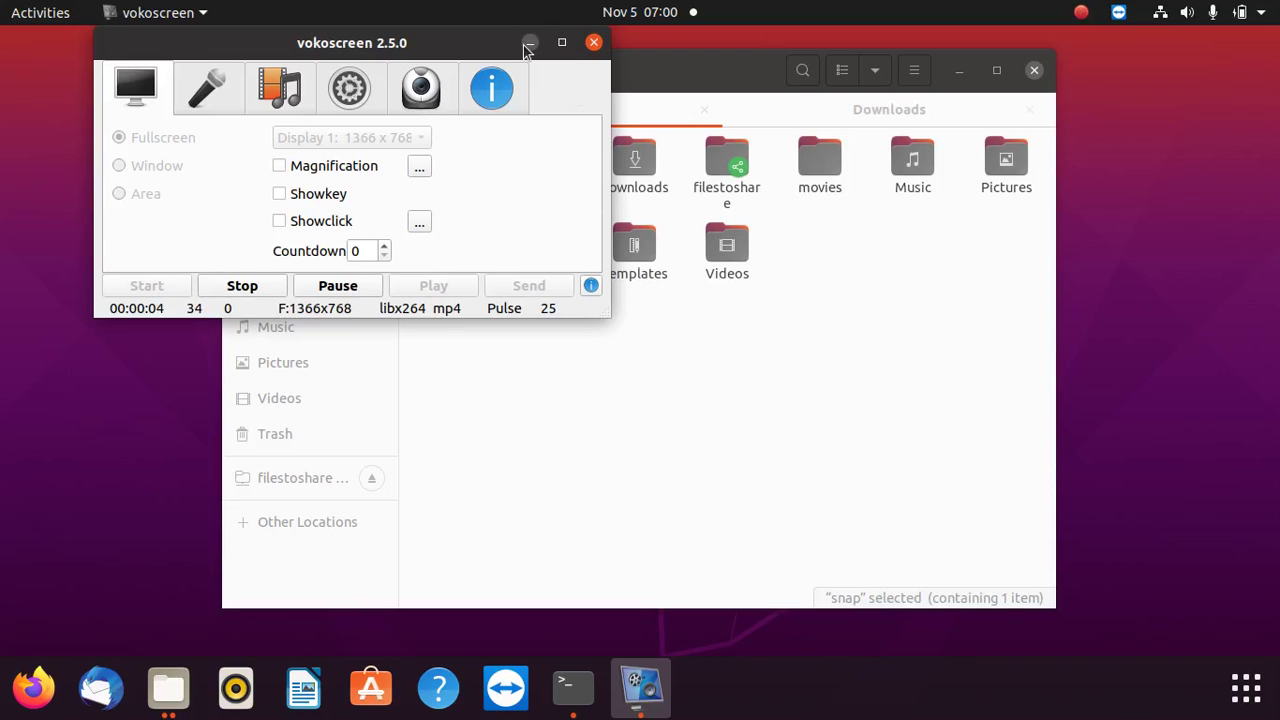
# Minimize the vokoscreen recorder window to reveal the Files window showing Home.
pyautogui.click(529, 43)
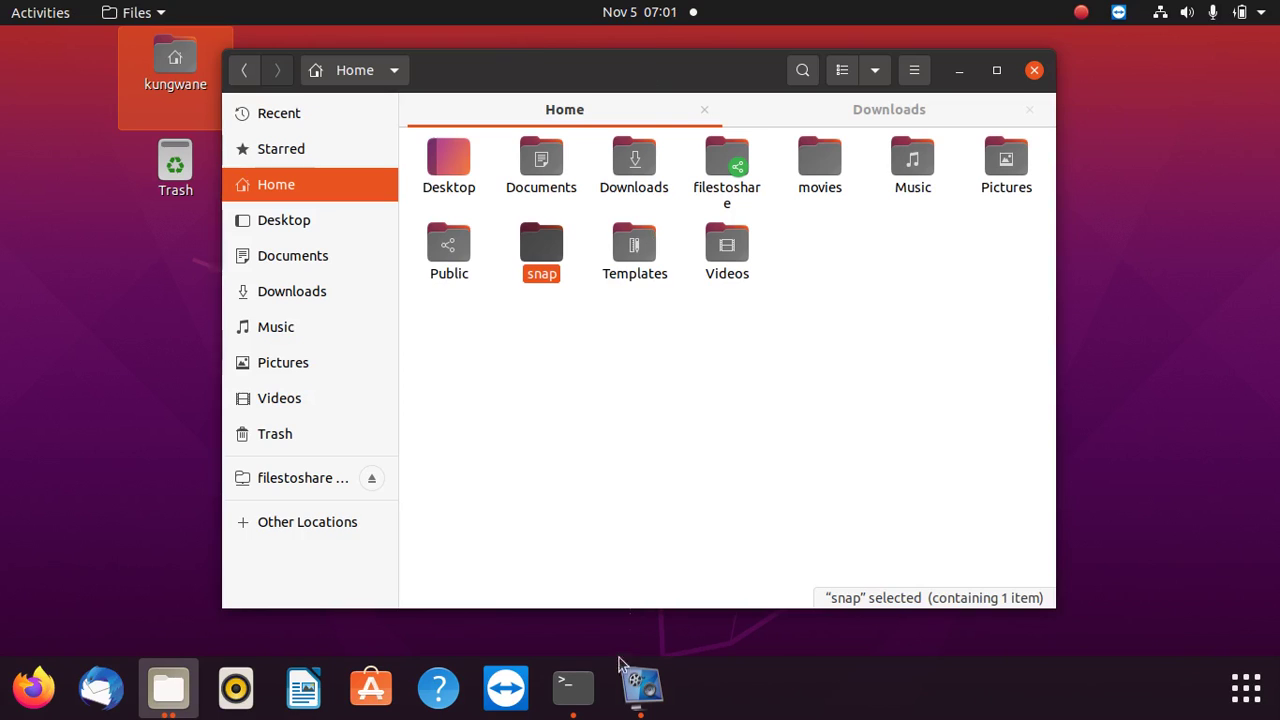
# Open the filestoshare folder and select the teamviewer-host_15.35.7_amd64.deb file.
pyautogui.doubleClick(727, 170)
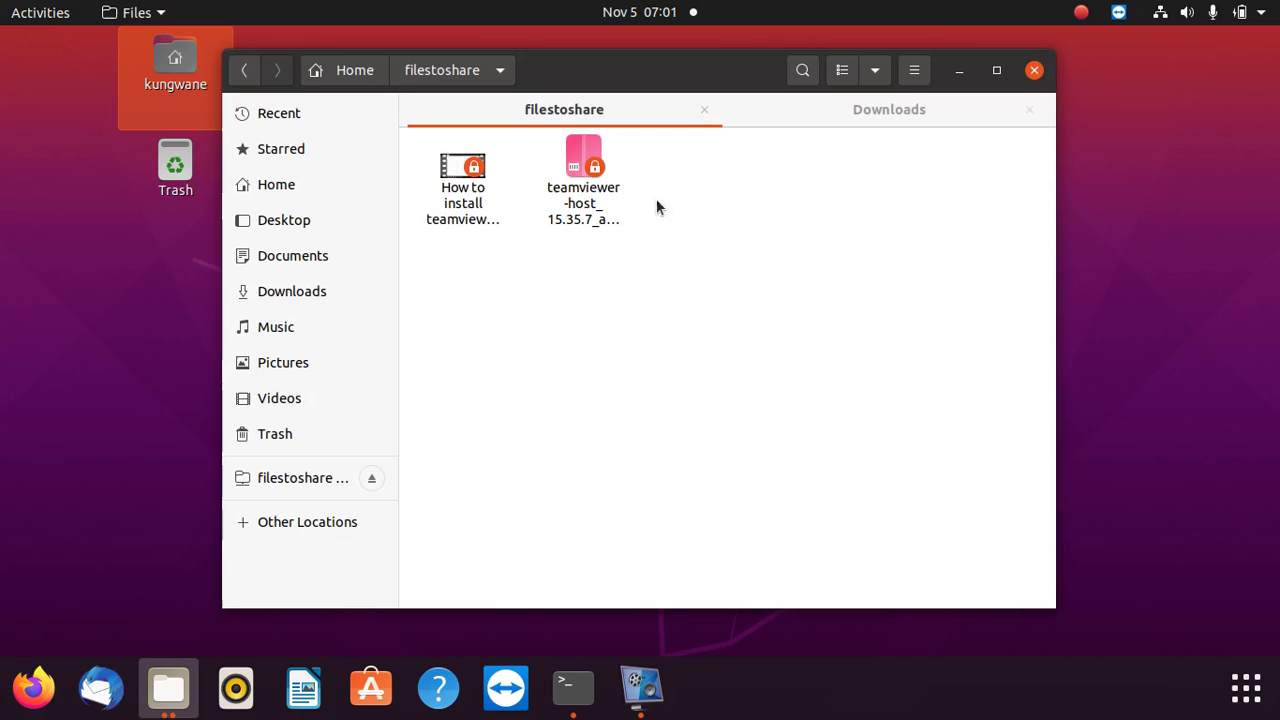
pyautogui.click(566, 175)
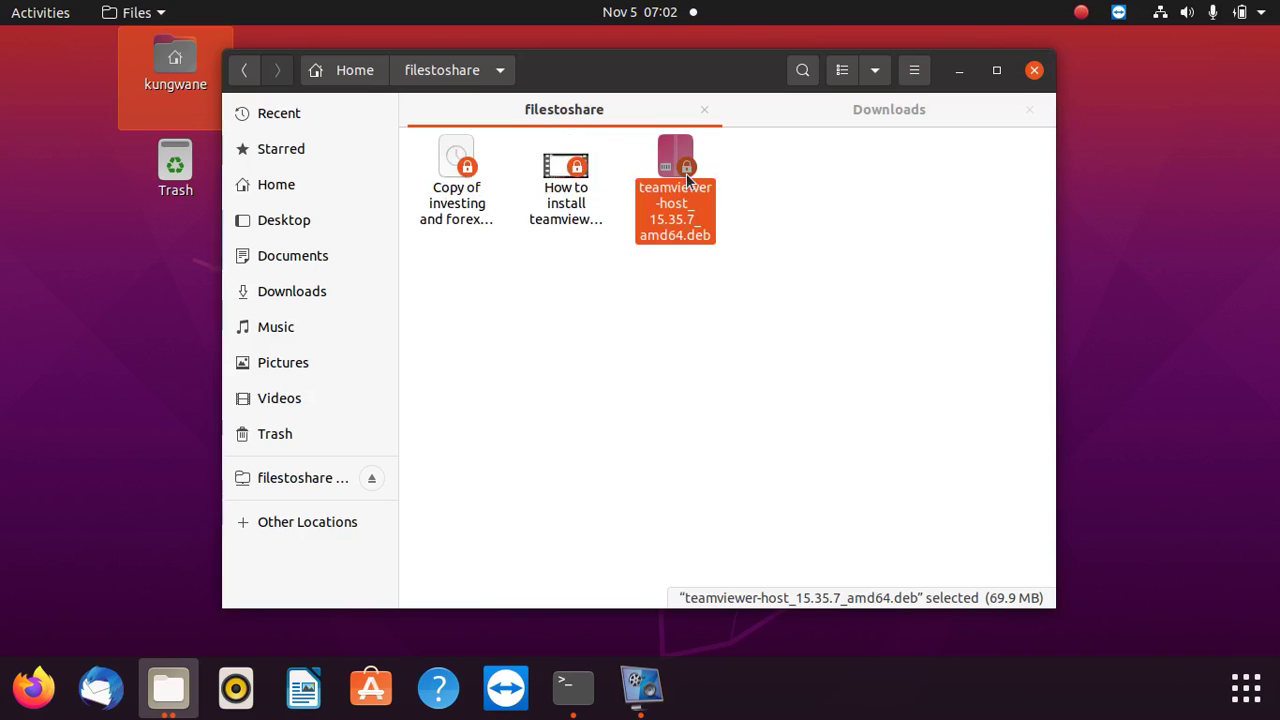
pyautogui.doubleClick(460, 176)
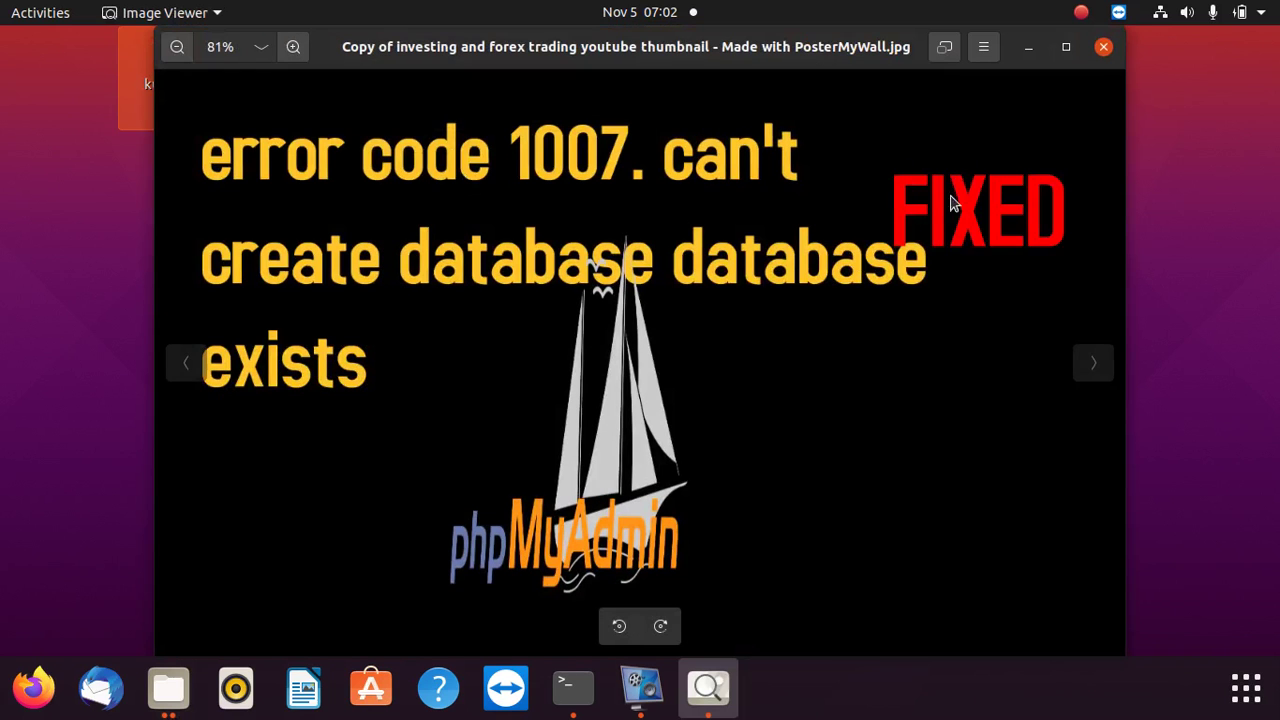
pyautogui.click(1102, 48)
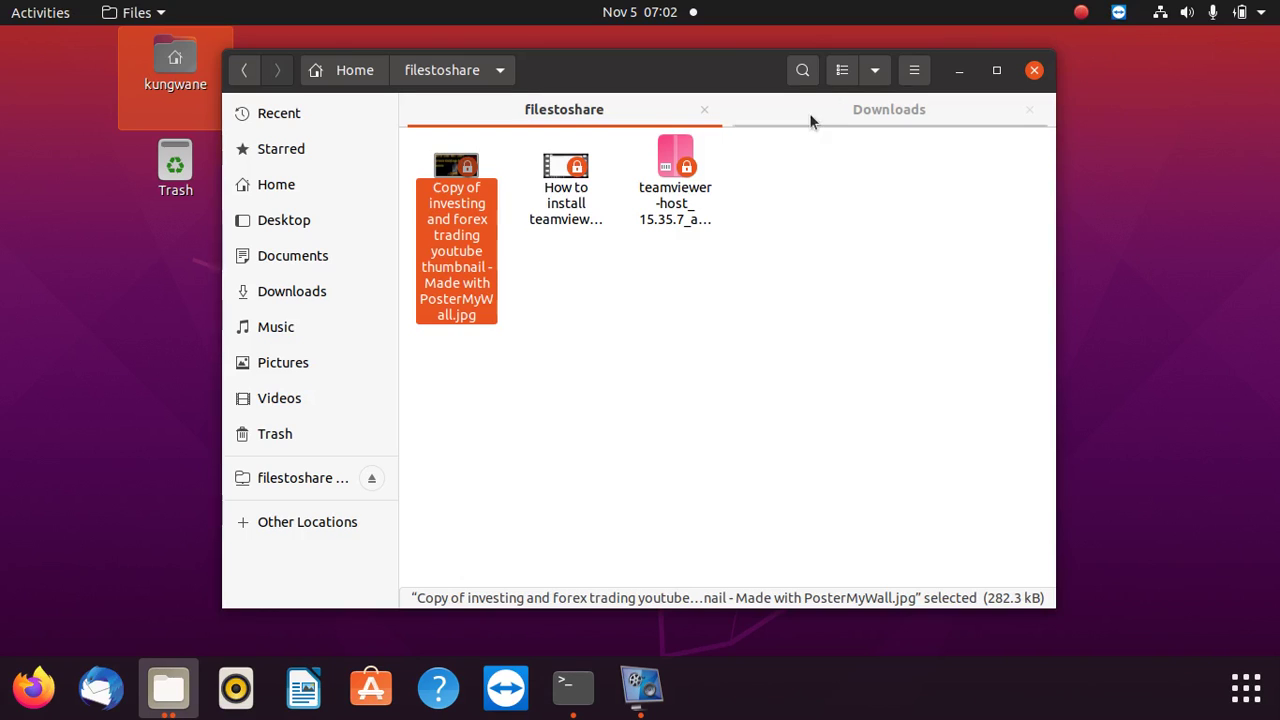
pyautogui.rightClick(458, 184)
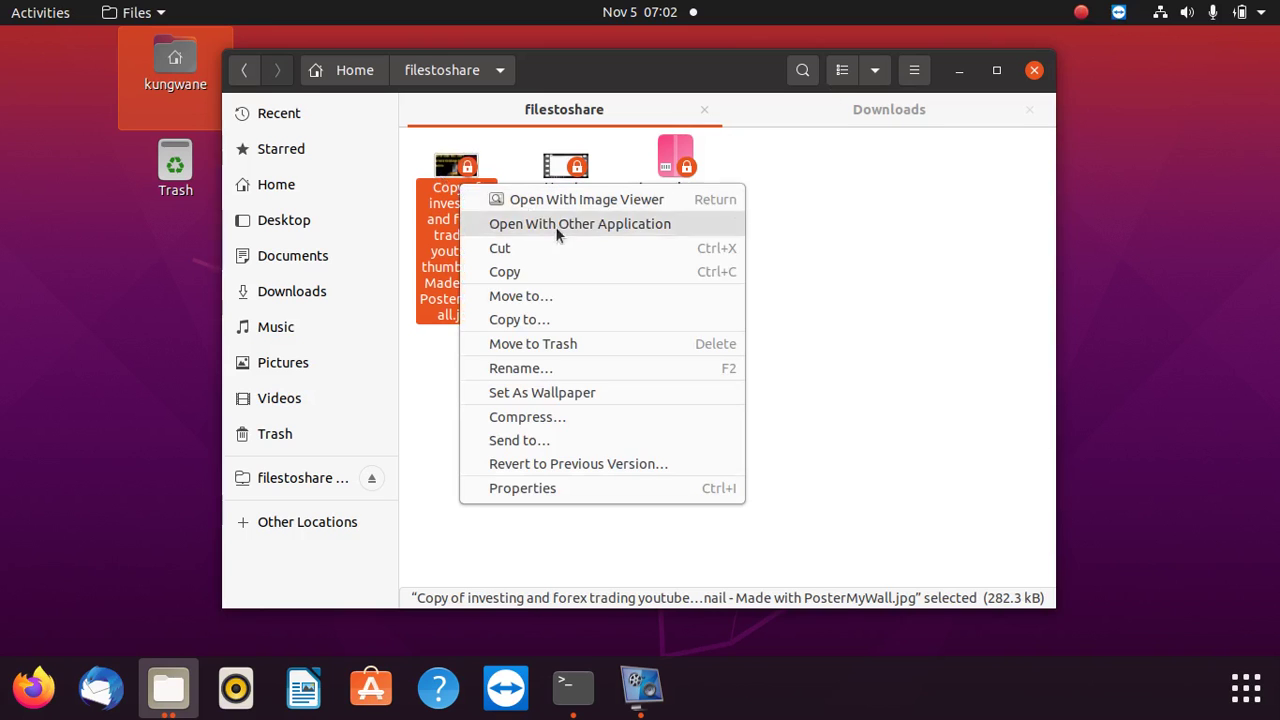
pyautogui.click(562, 270)
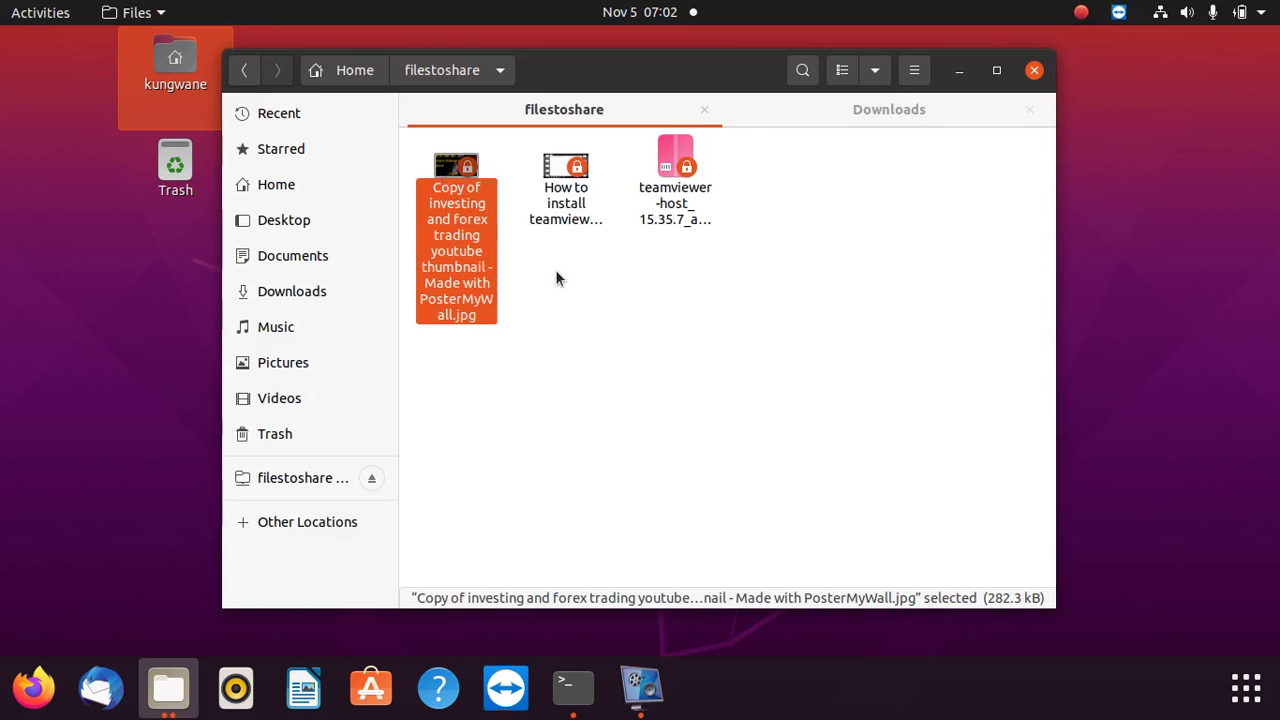
pyautogui.rightClick(78, 322)
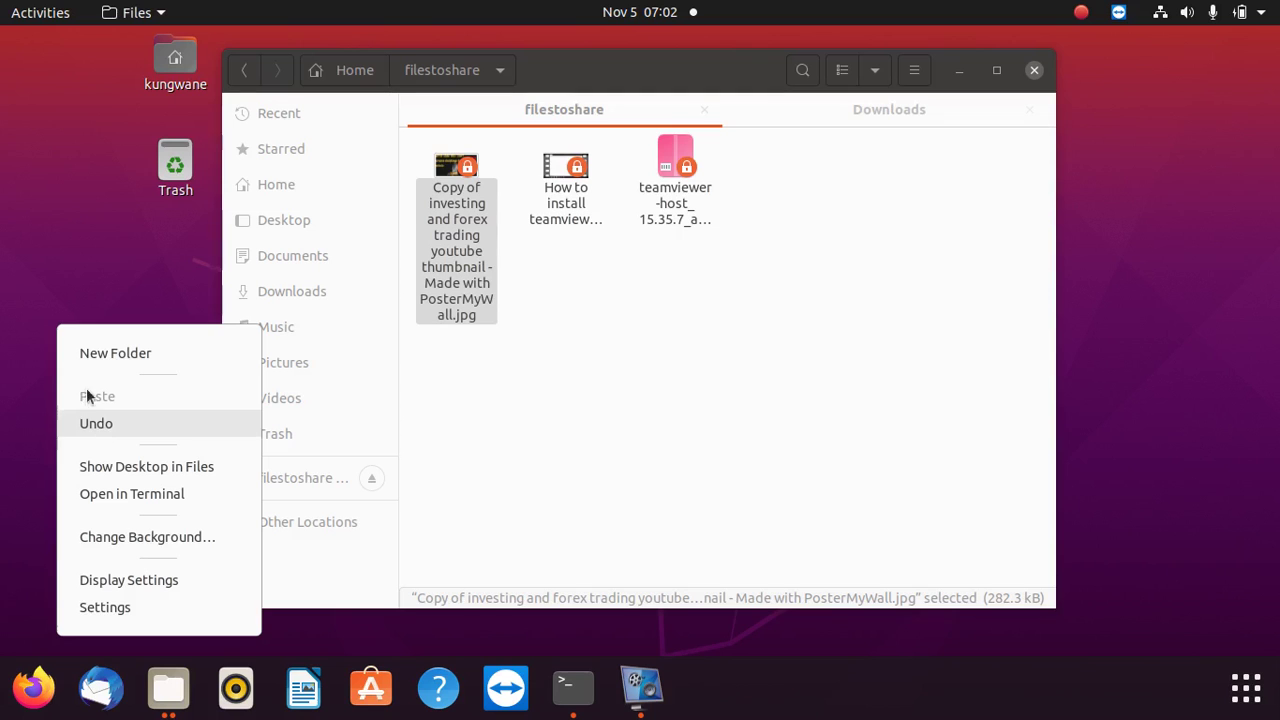
pyautogui.click(495, 211)
pyautogui.rightClick(473, 206)
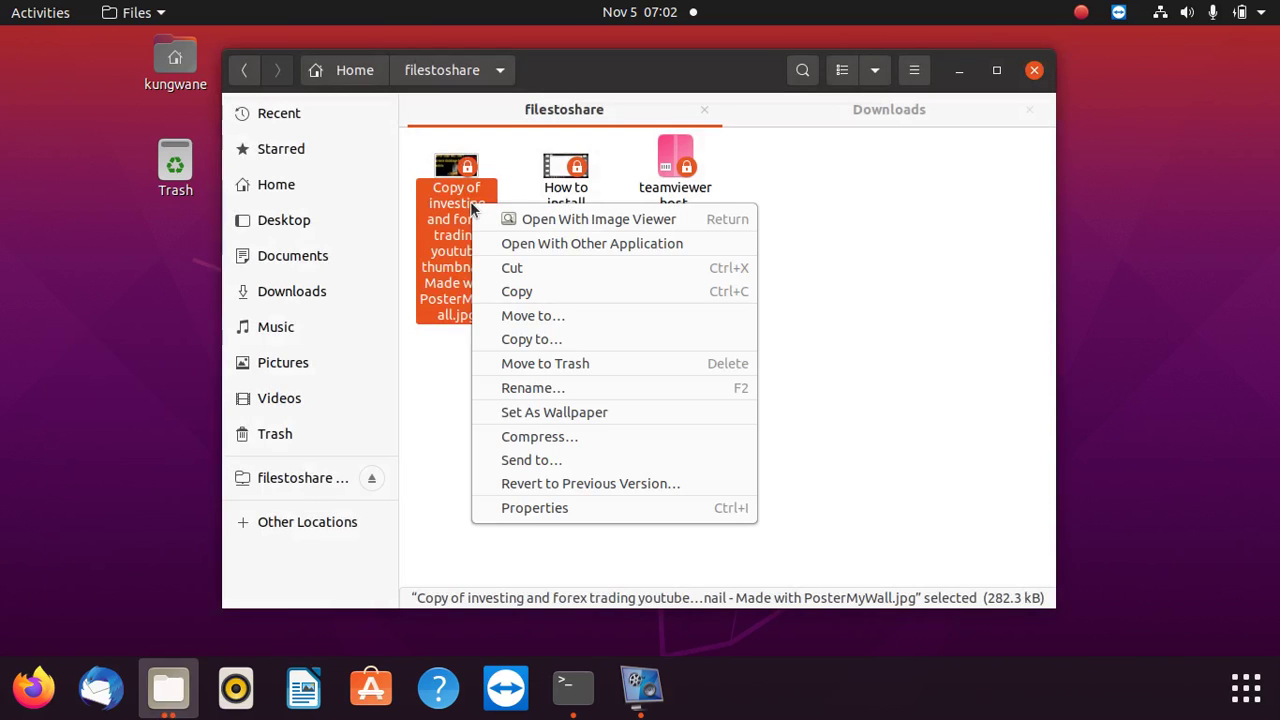
pyautogui.click(547, 508)
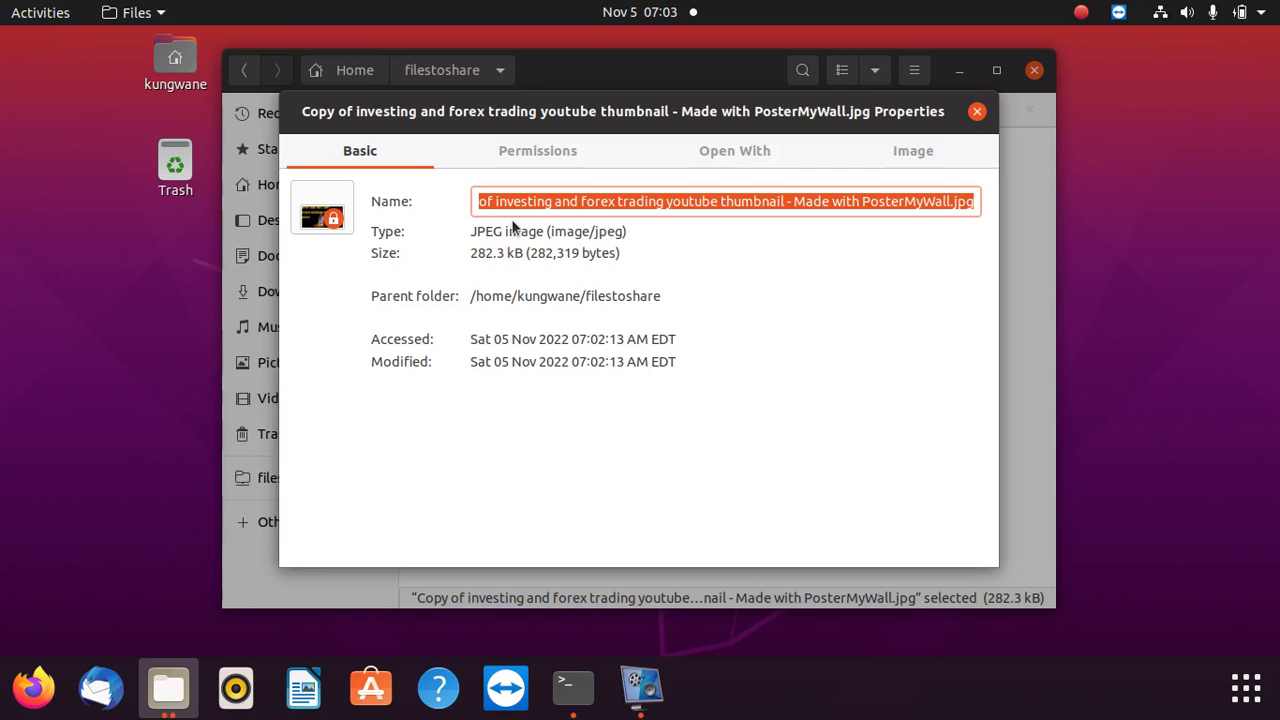
pyautogui.click(546, 162)
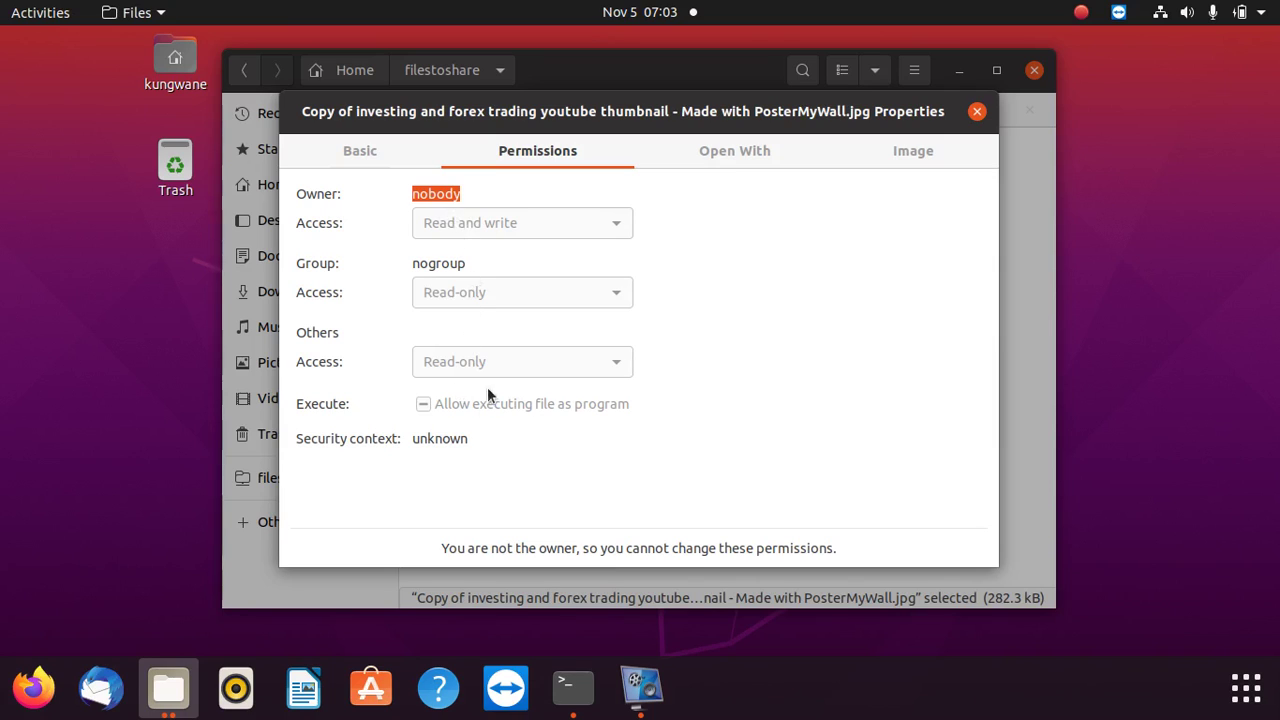
pyautogui.click(976, 110)
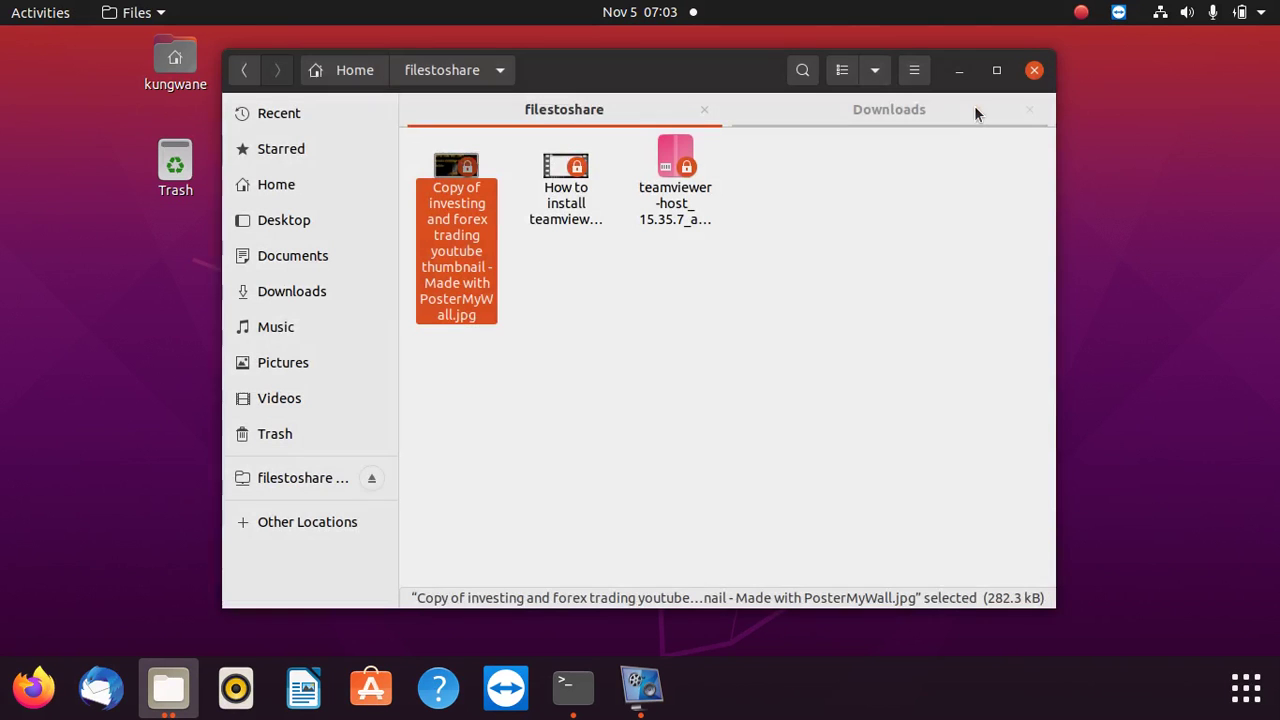
pyautogui.click(803, 180)
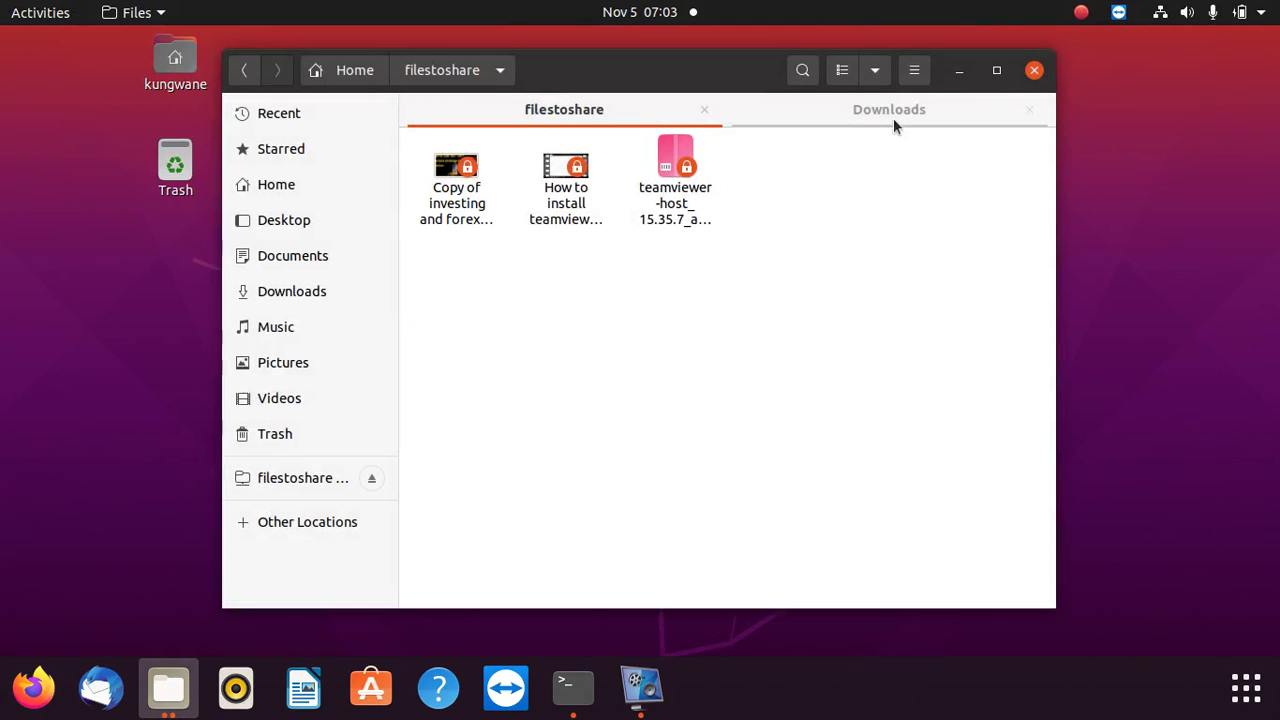
pyautogui.click(566, 166)
pyautogui.doubleClick(566, 166)
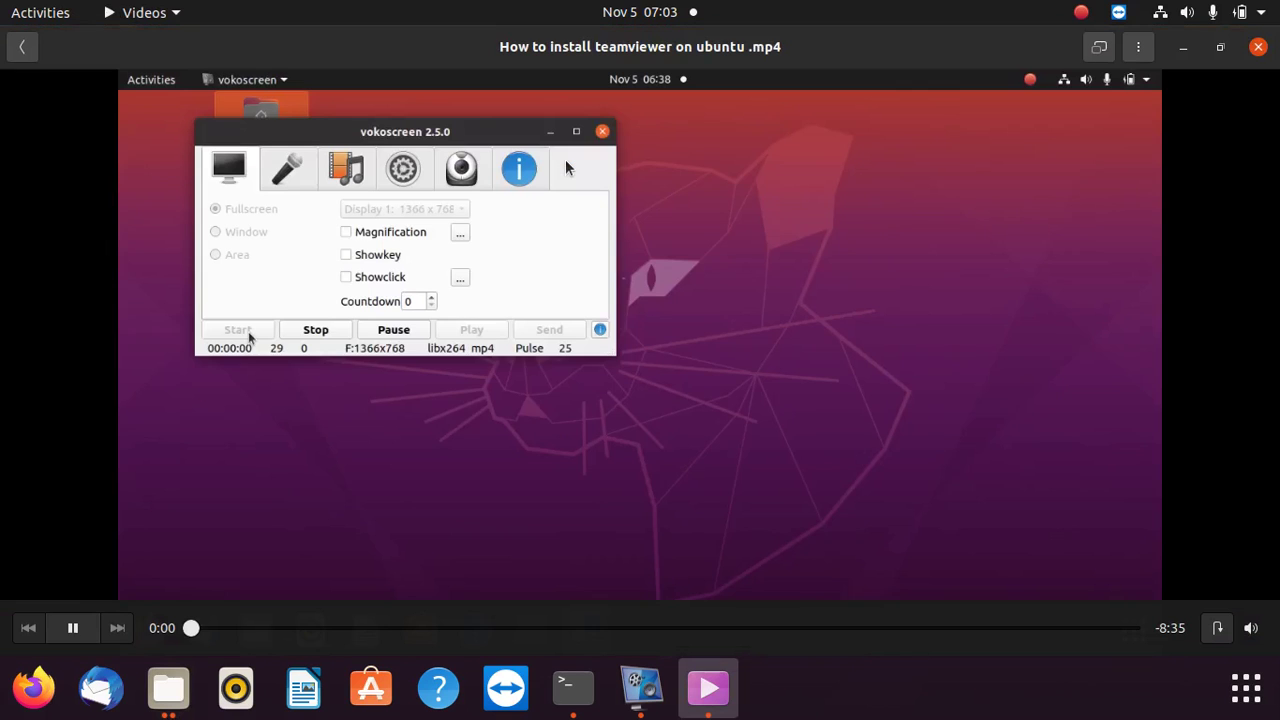
pyautogui.click(1259, 49)
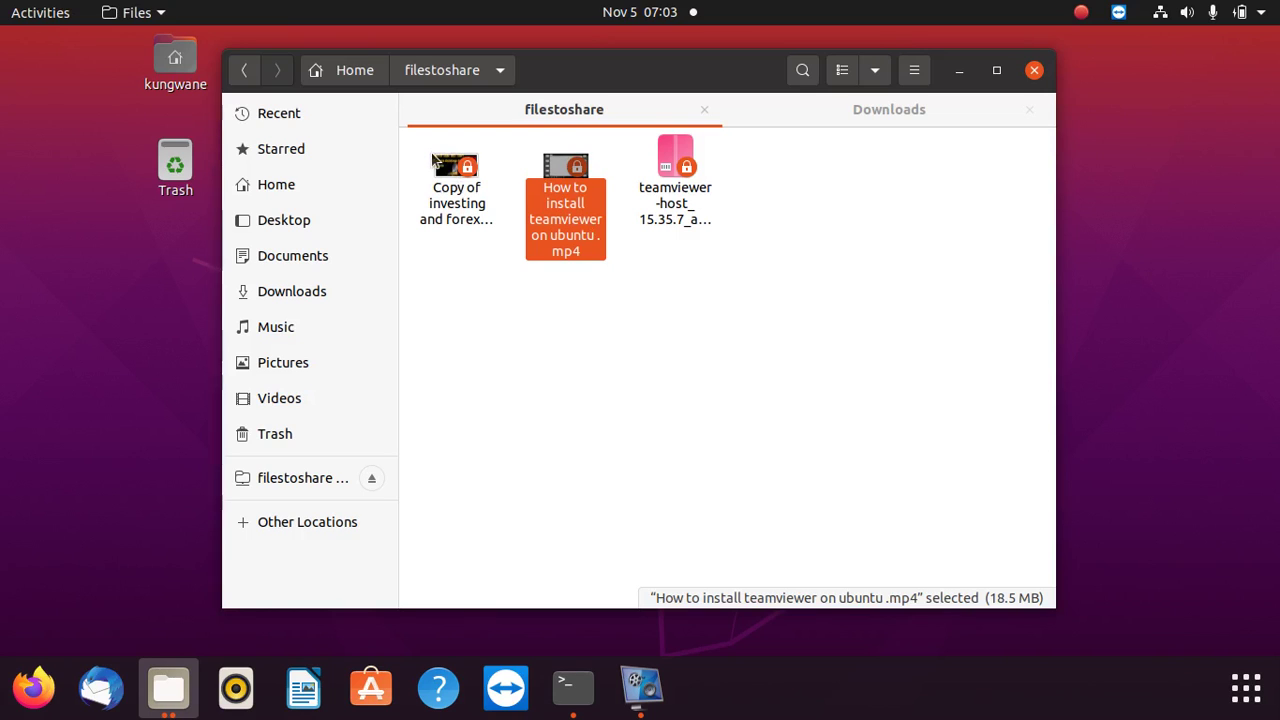
# Back in Home, move the old filestoshare folder to the Trash.
pyautogui.click(244, 72)
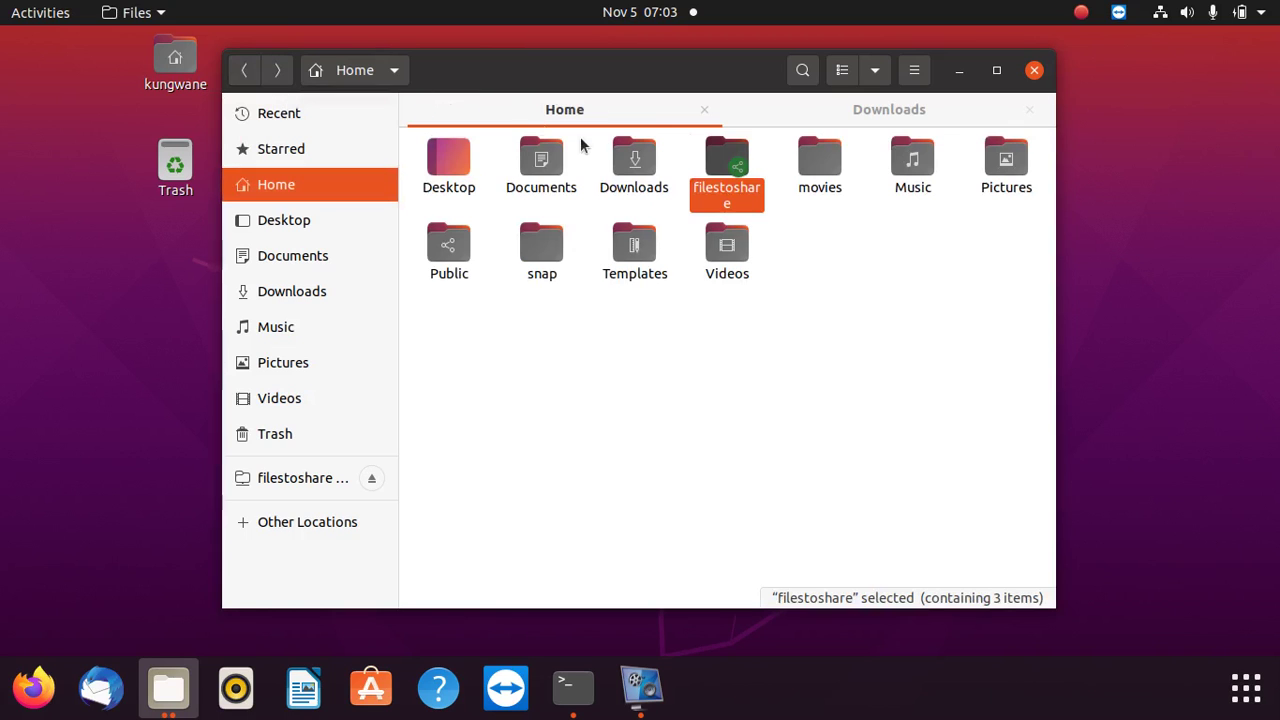
pyautogui.rightClick(726, 170)
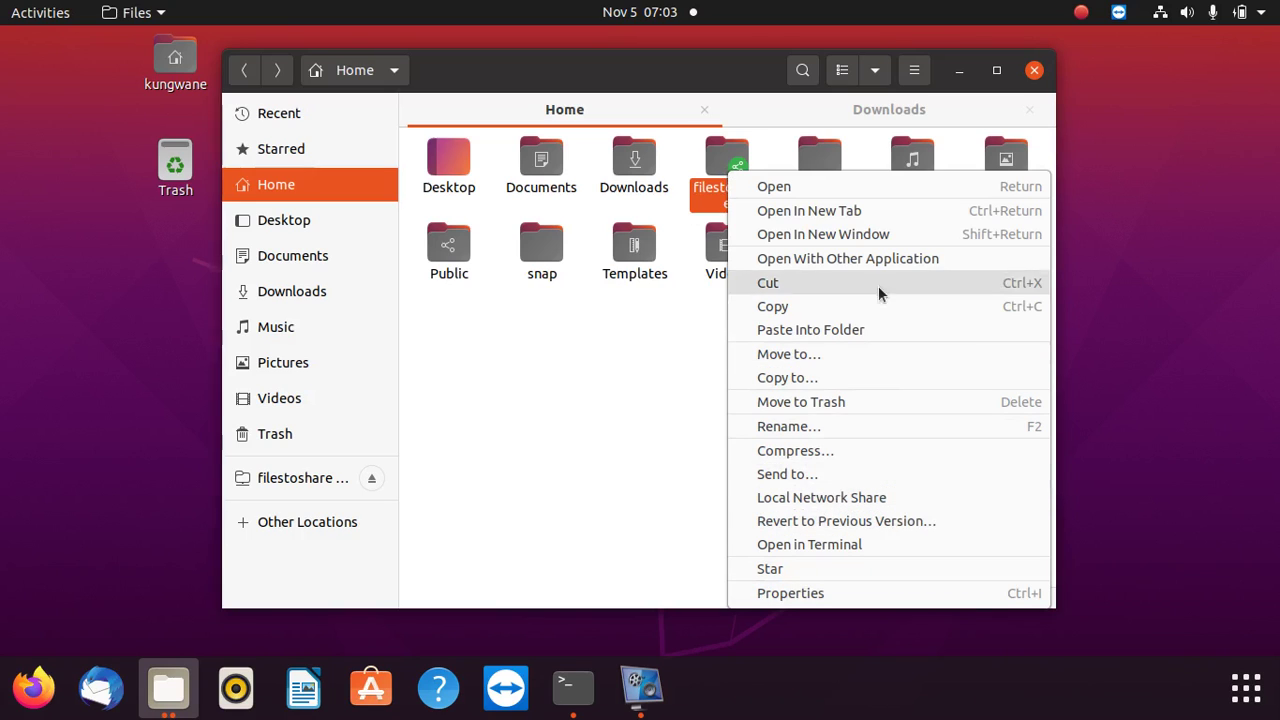
pyautogui.click(840, 401)
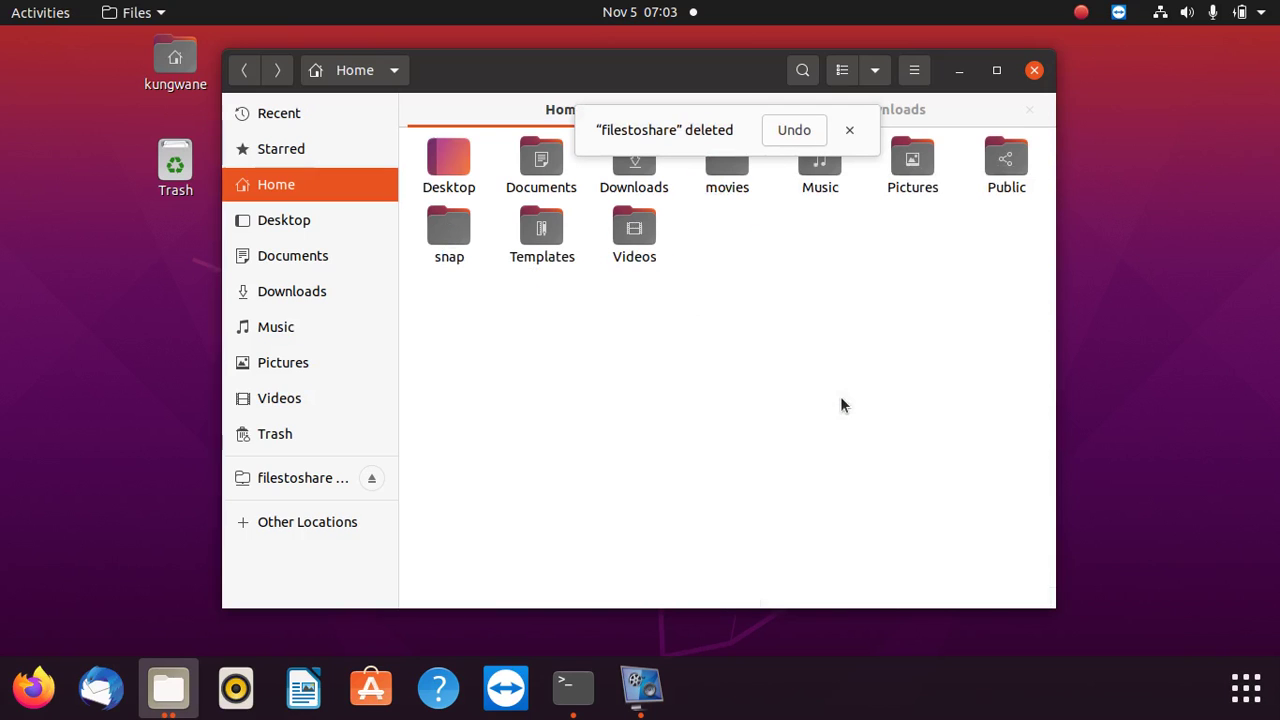
pyautogui.click(849, 130)
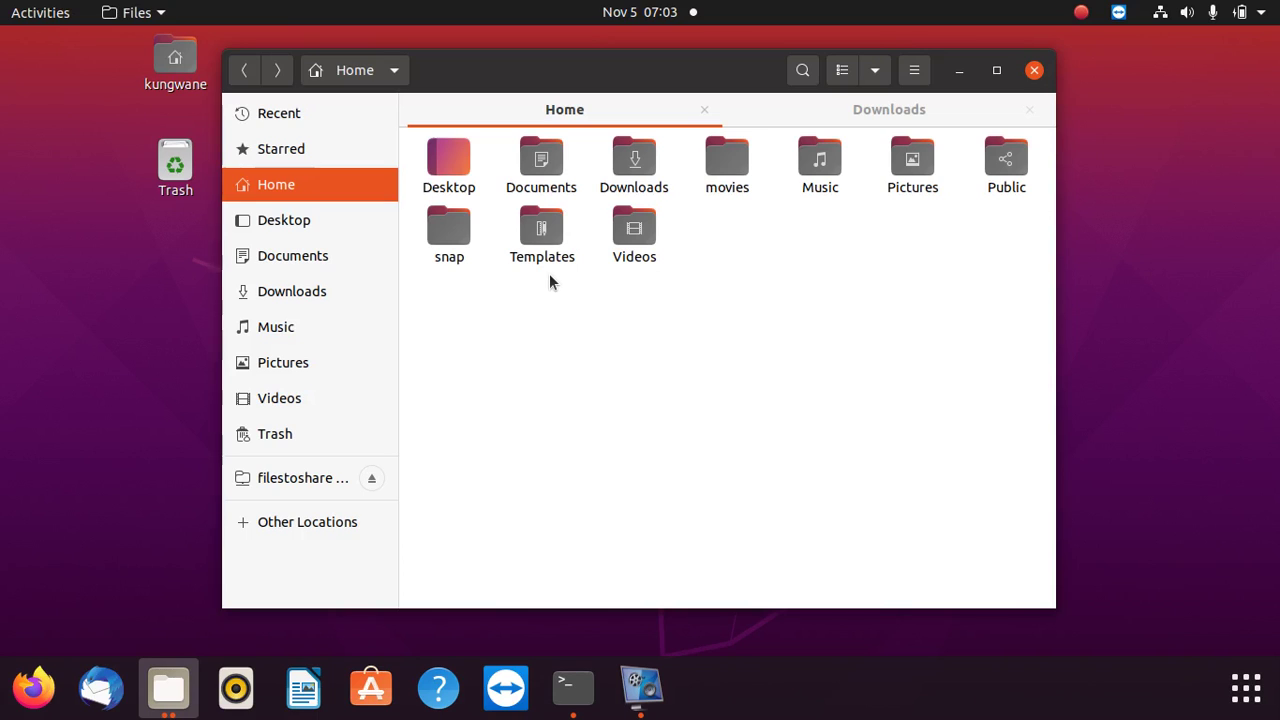
# Create a new empty folder named myfilesshare in Home.
pyautogui.rightClick(504, 345)
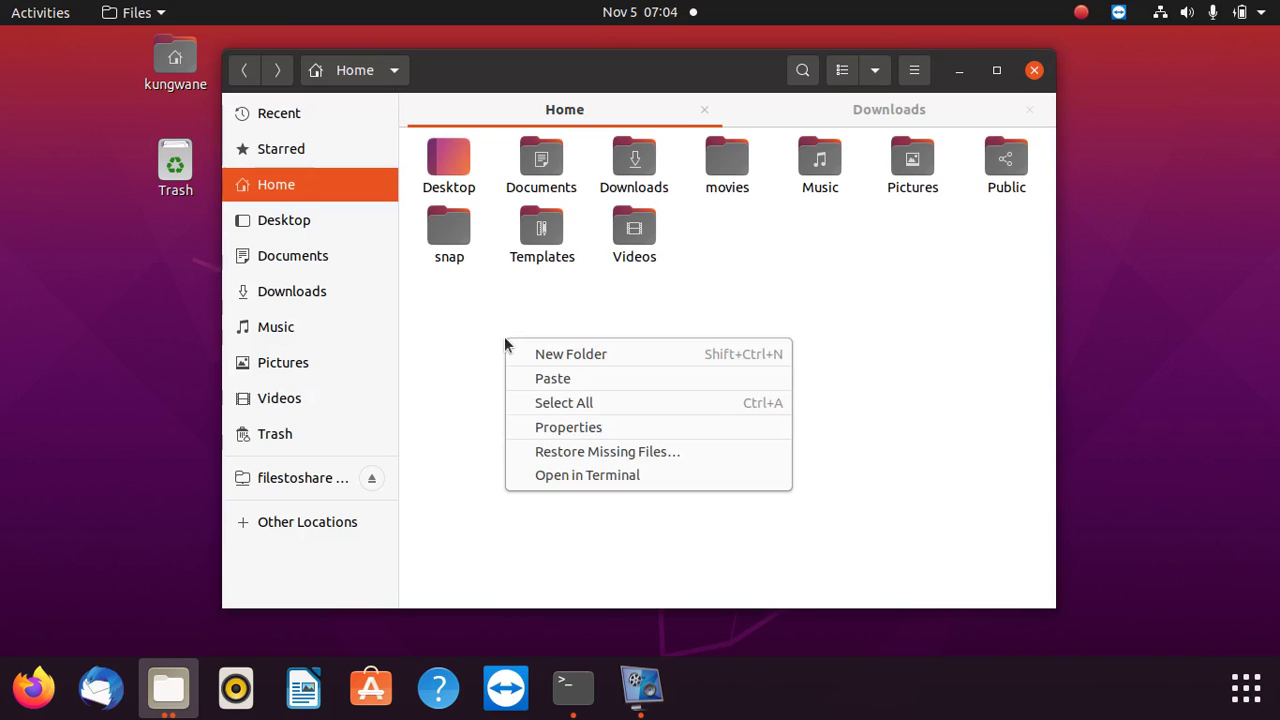
pyautogui.click(290, 224)
pyautogui.click(290, 224)
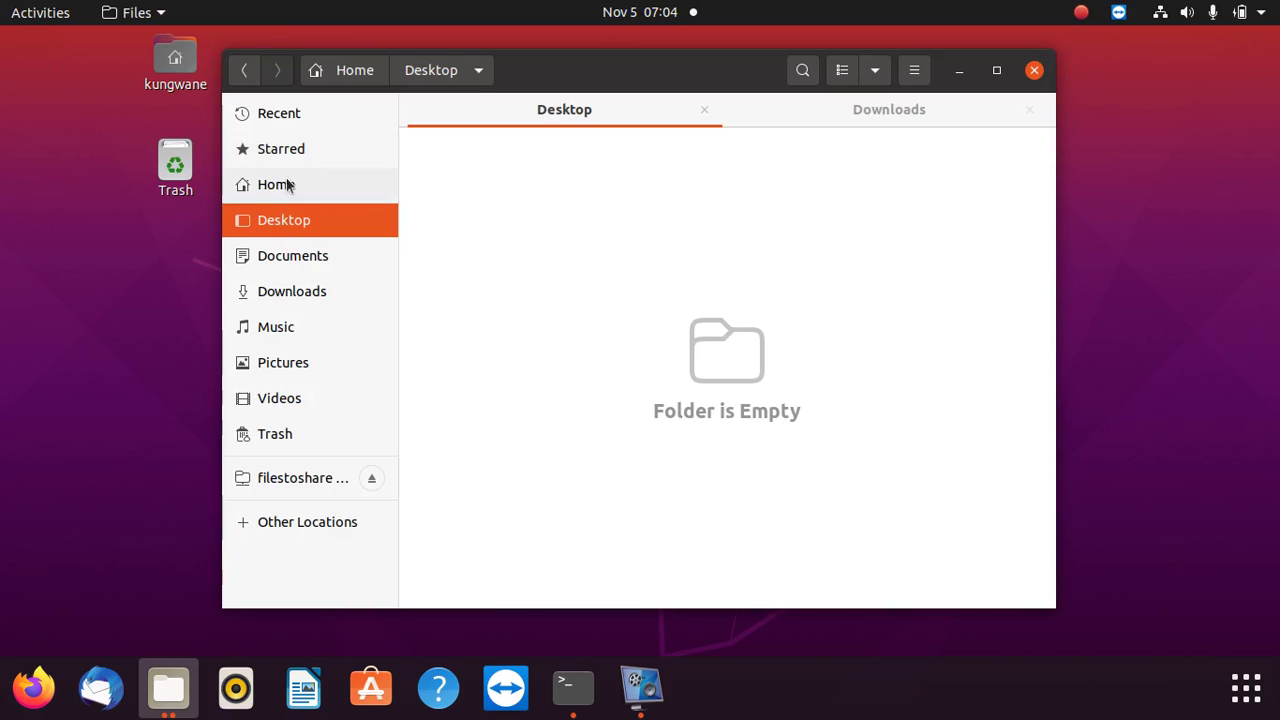
pyautogui.click(289, 187)
pyautogui.rightClick(564, 313)
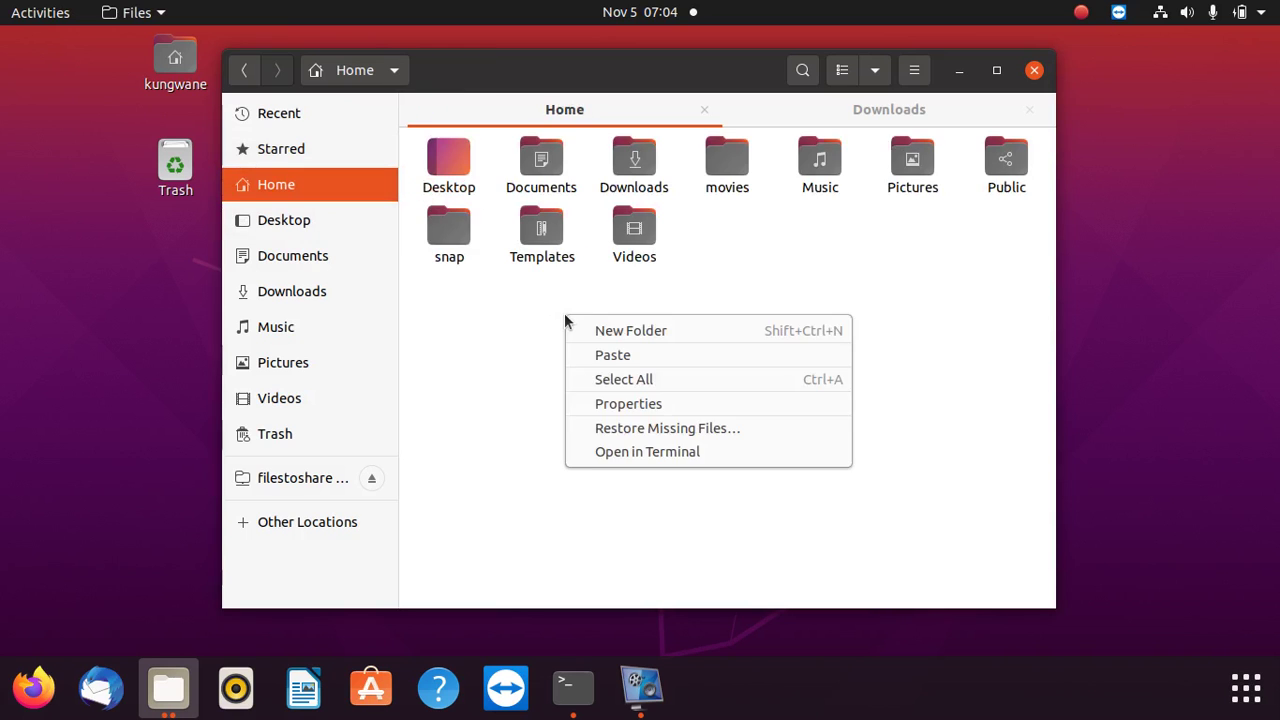
pyautogui.click(564, 313)
pyautogui.rightClick(564, 313)
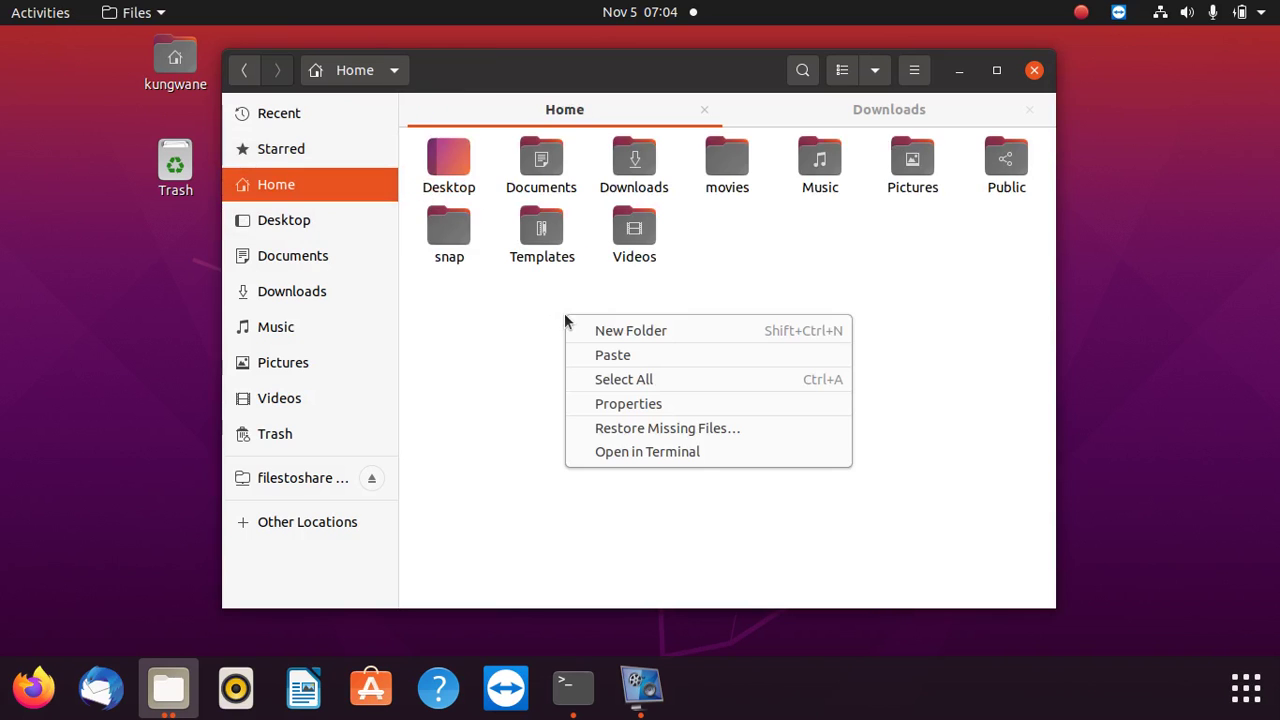
pyautogui.click(643, 337)
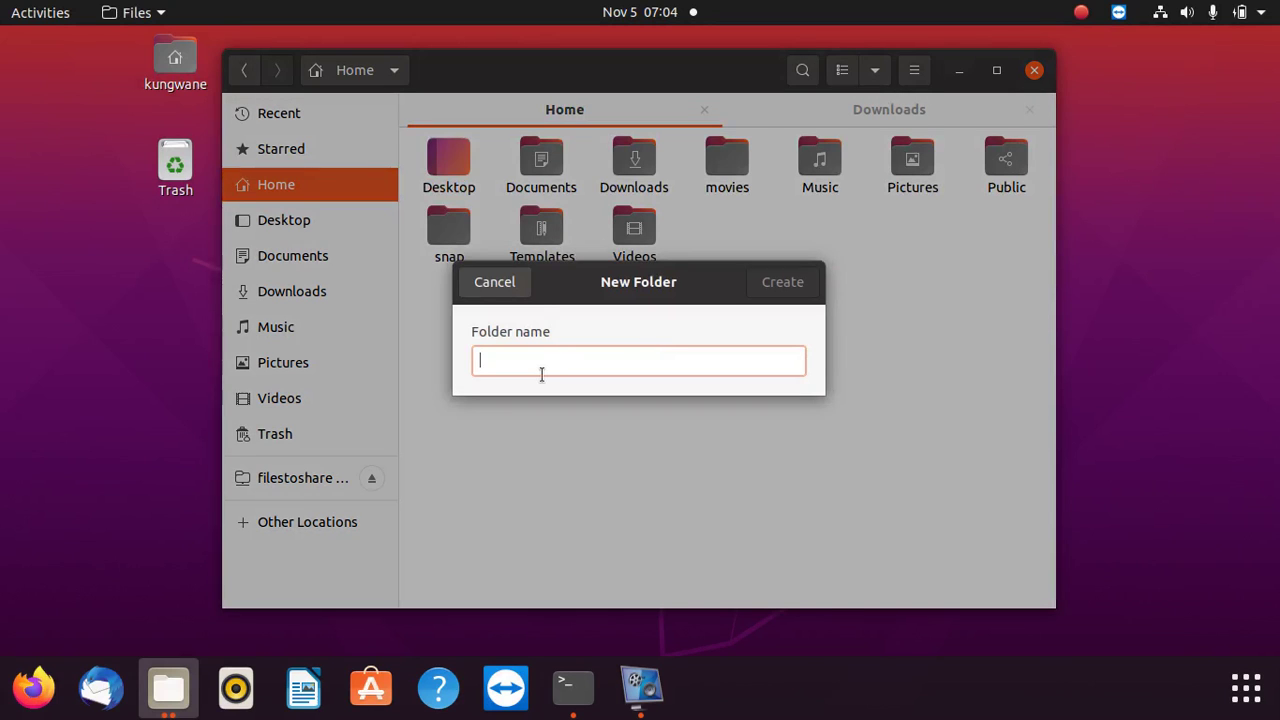
pyautogui.write('myf')
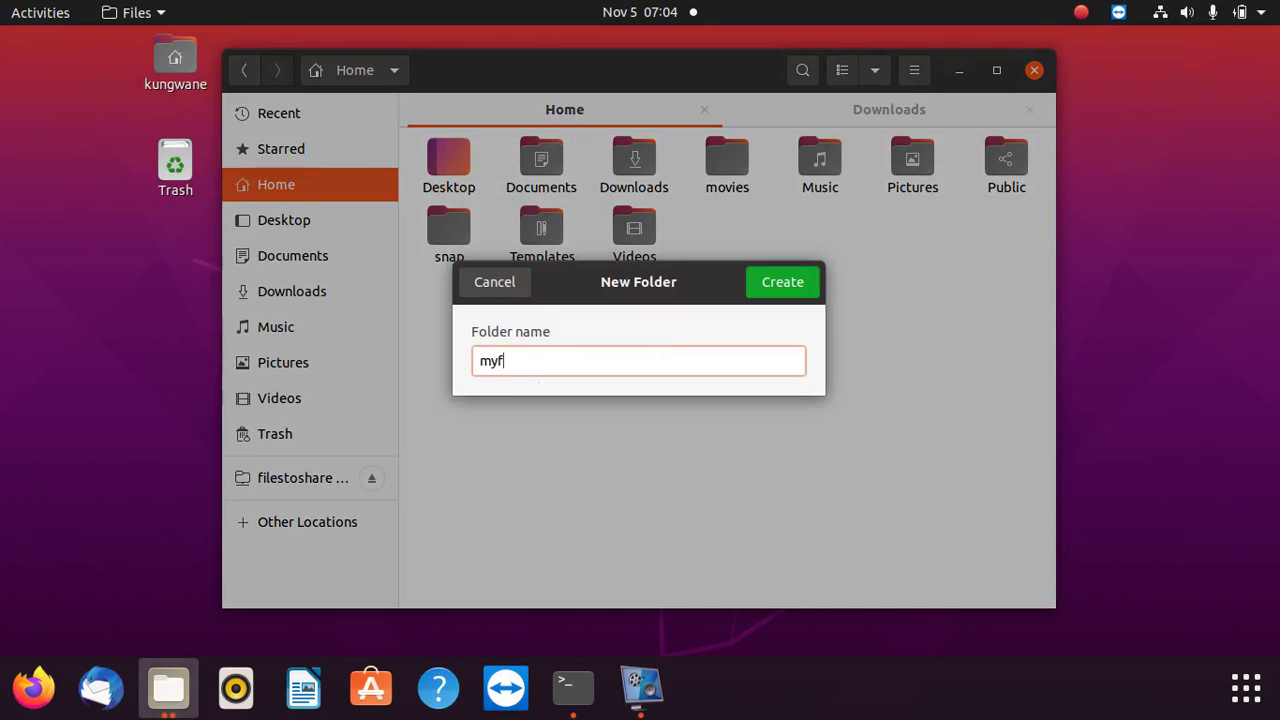
pyautogui.write('ilesshare')
pyautogui.click(792, 282)
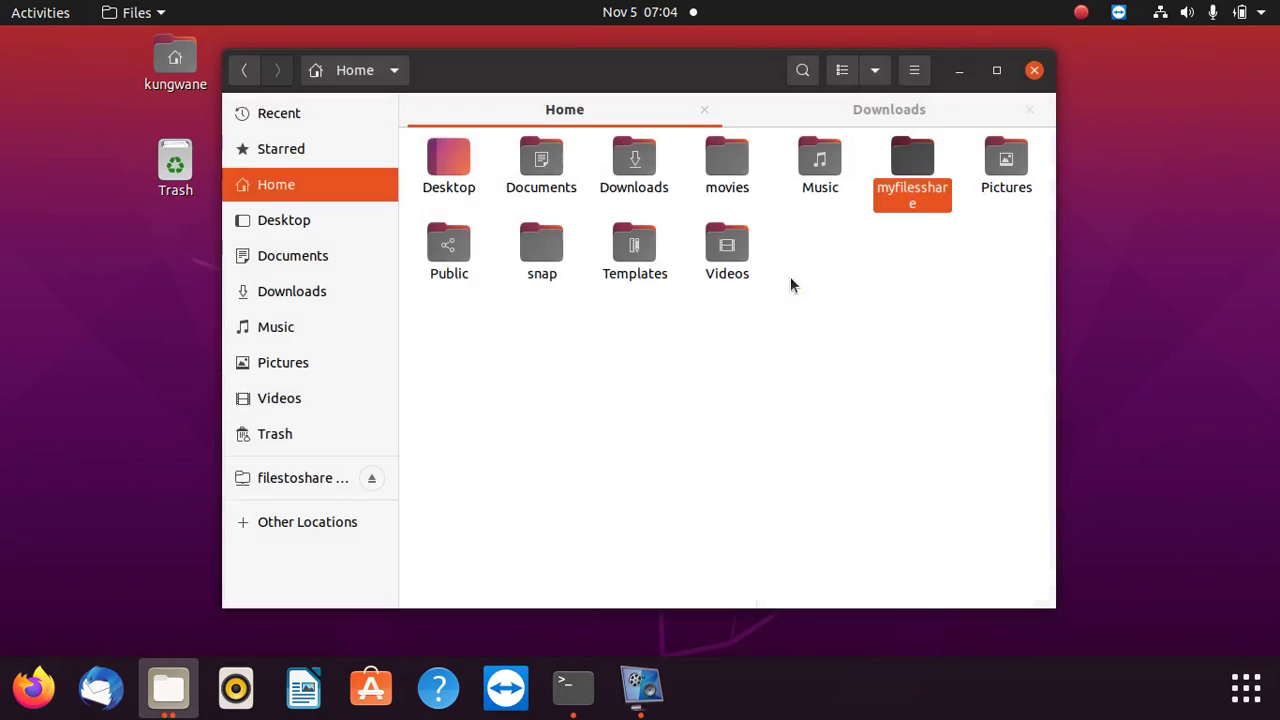
# Turn on sharing for myfilesshare, allowing others to create and delete files and guest access.
pyautogui.rightClick(928, 188)
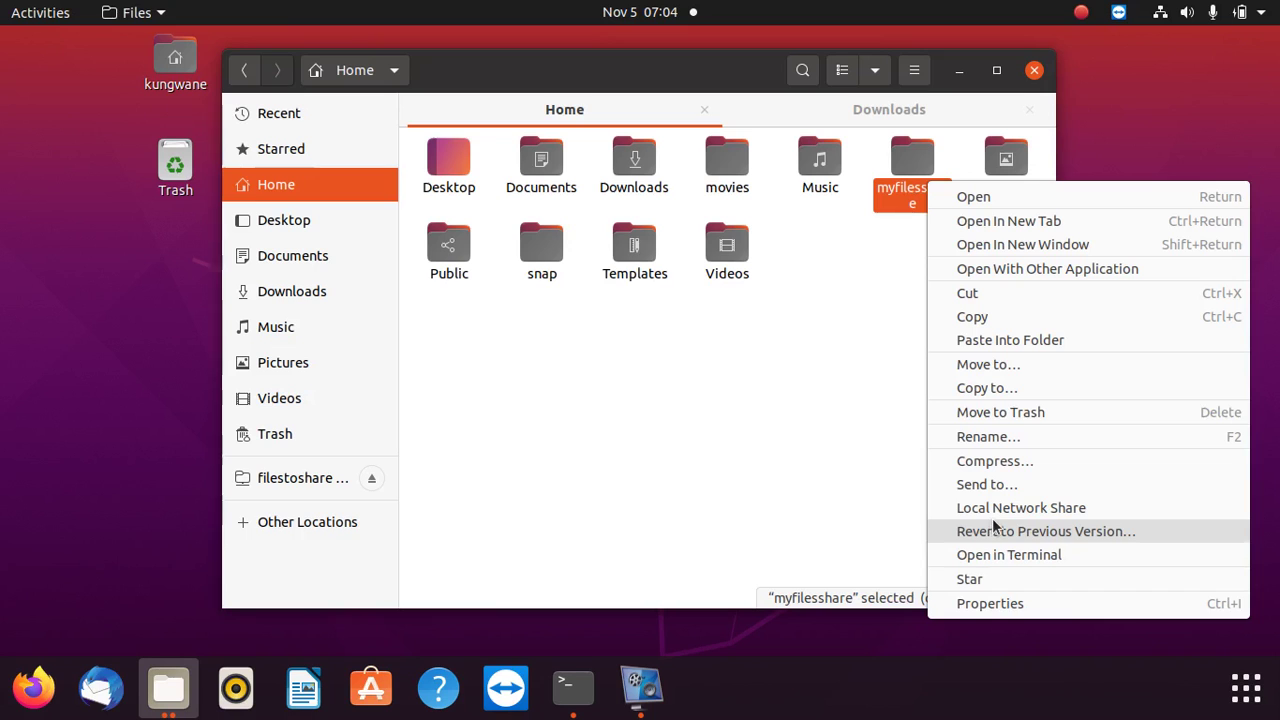
pyautogui.click(1030, 510)
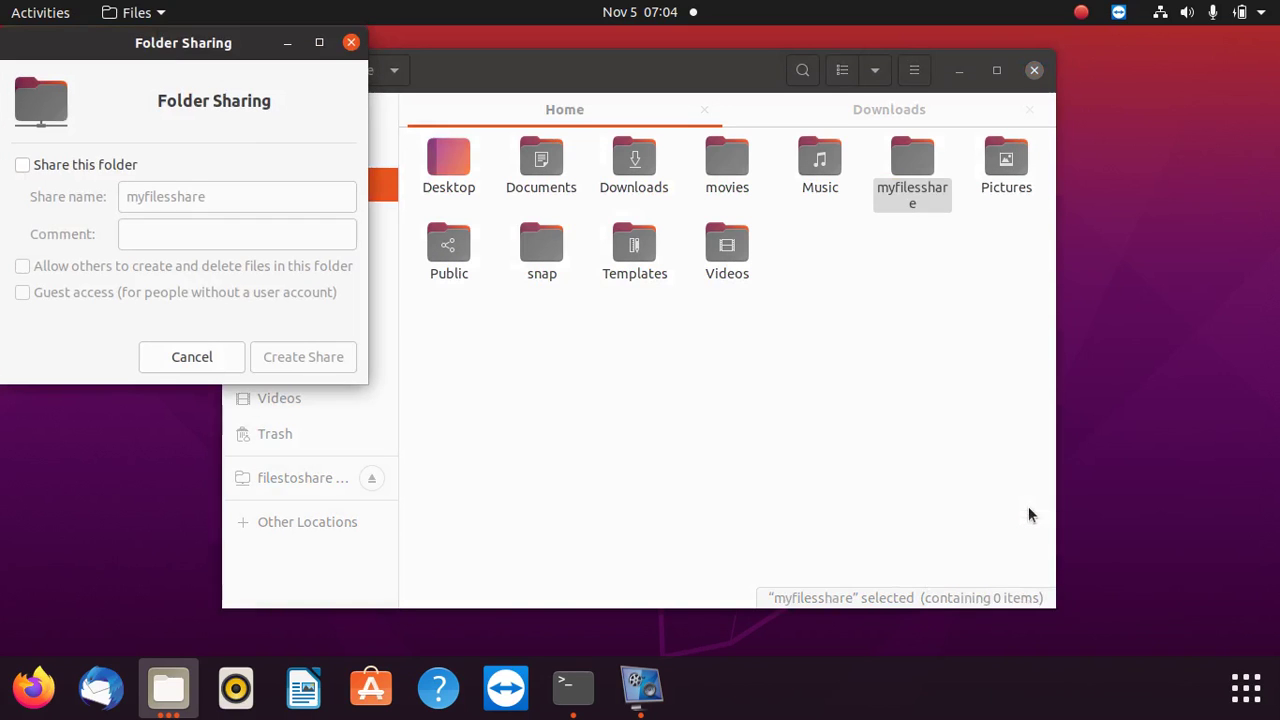
pyautogui.click(72, 162)
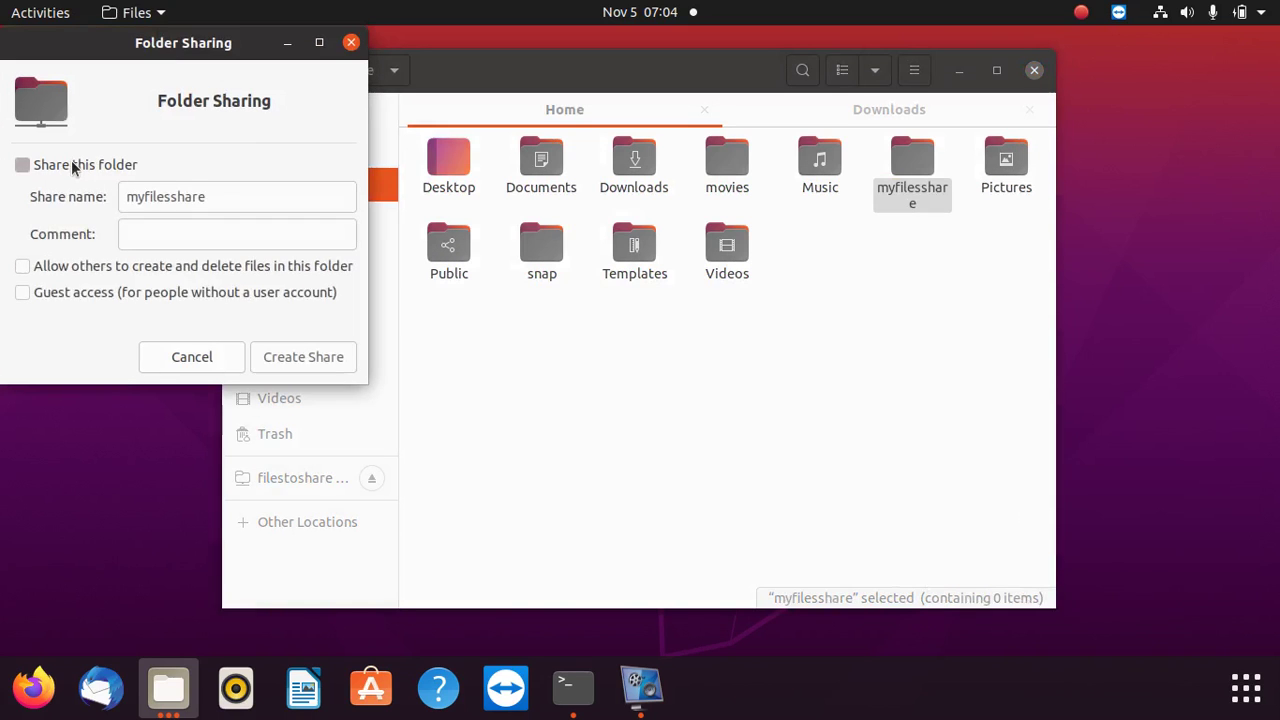
pyautogui.click(22, 266)
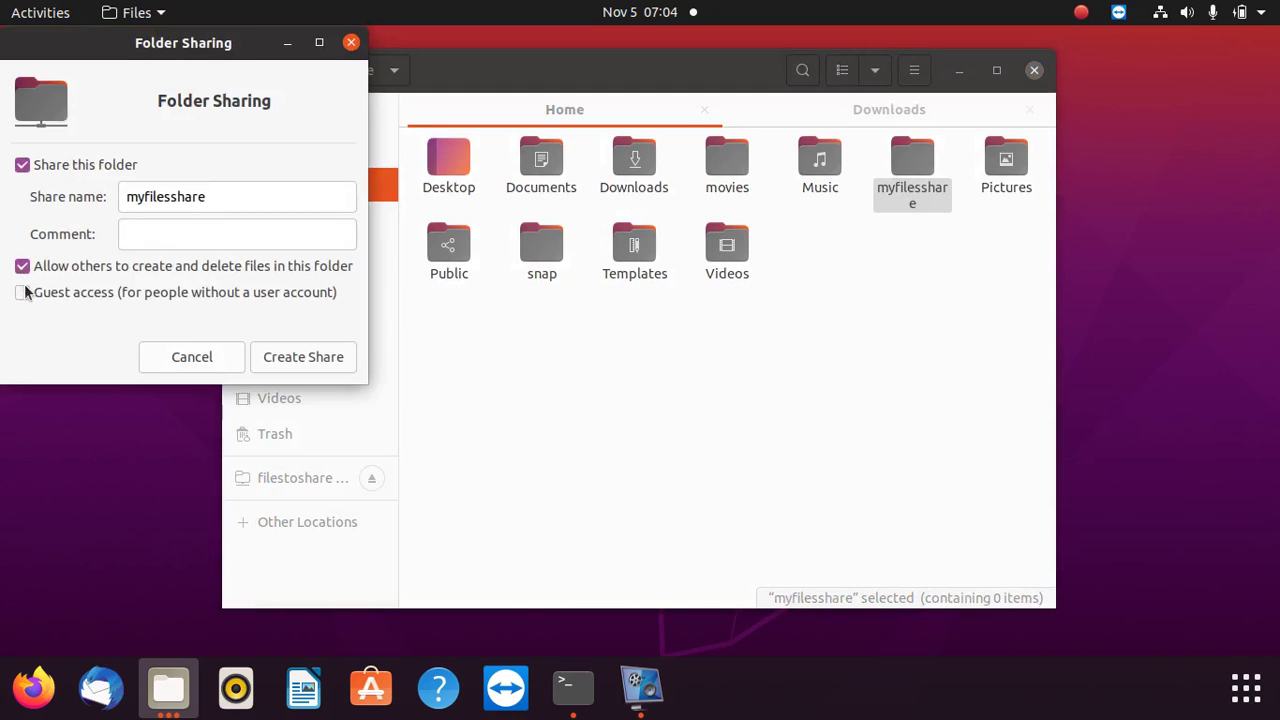
pyautogui.click(22, 292)
# Add the comment 'for all of us', create the share, and add permissions automatically.
pyautogui.click(206, 231)
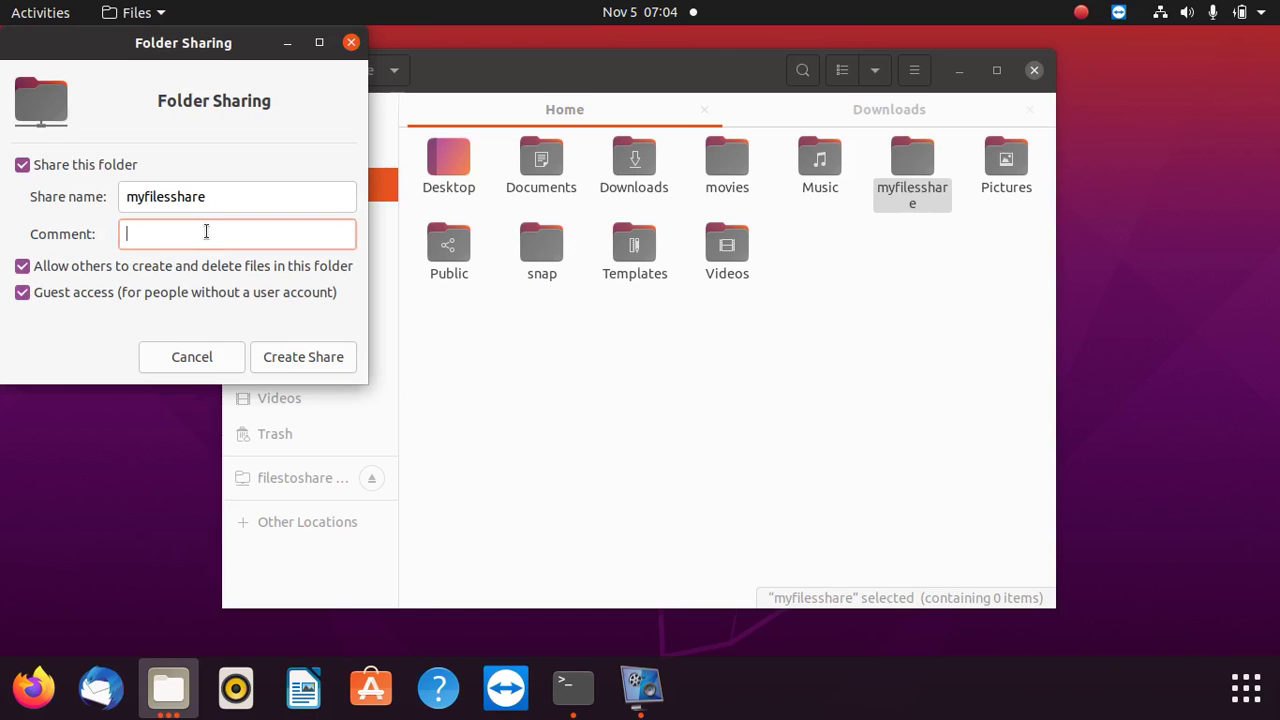
pyautogui.write('for all of us')
pyautogui.click(298, 360)
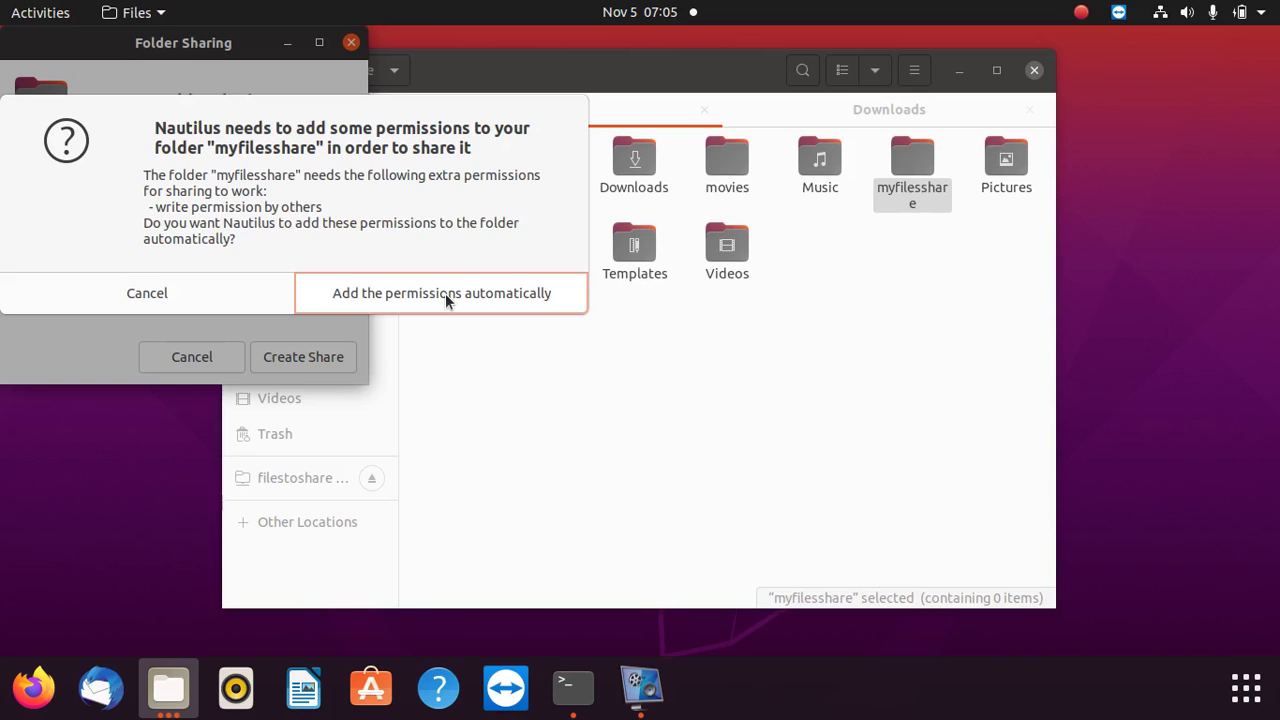
pyautogui.click(445, 293)
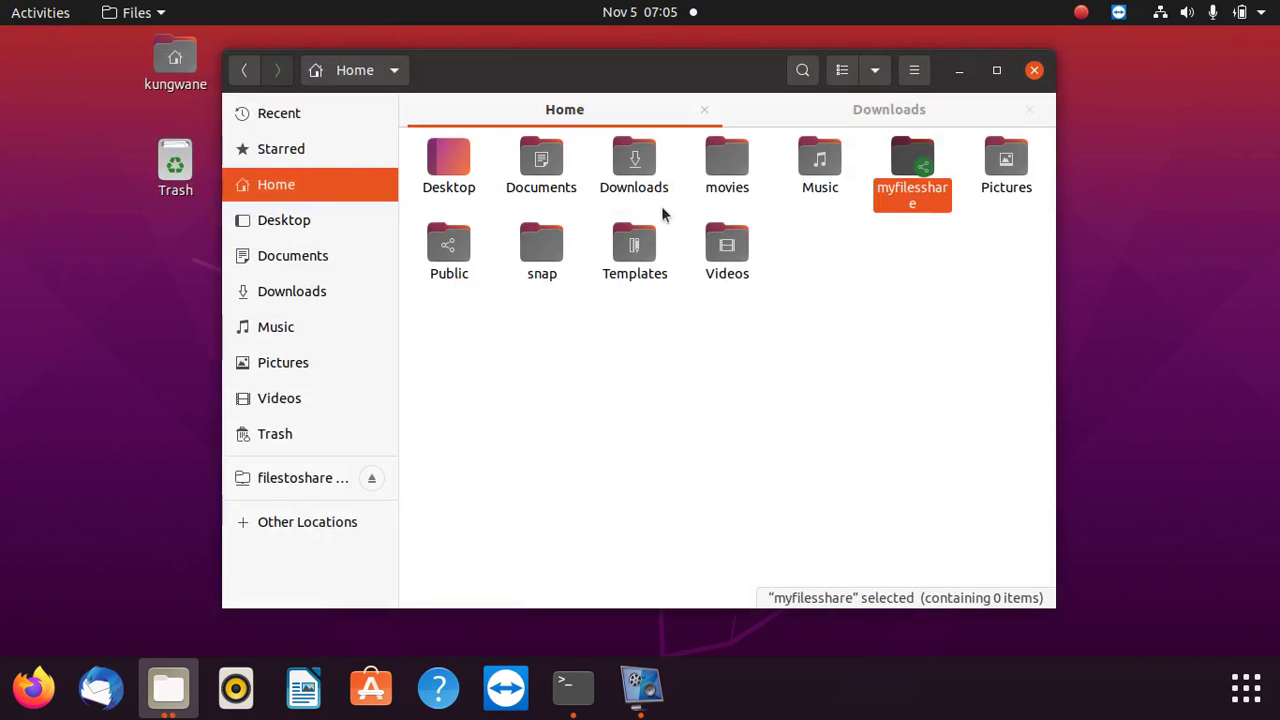
# In myfilesshare's Permissions, set owner and group kungwane access to Create and delete files.
pyautogui.rightClick(909, 165)
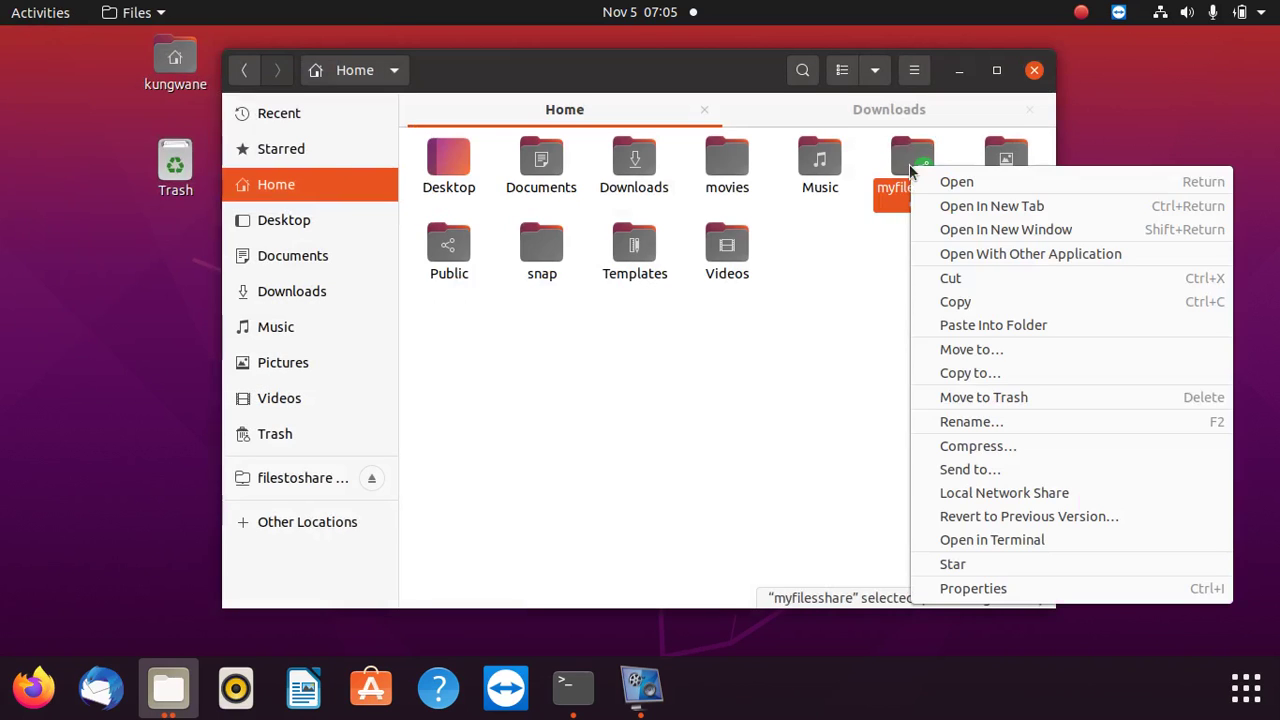
pyautogui.click(965, 588)
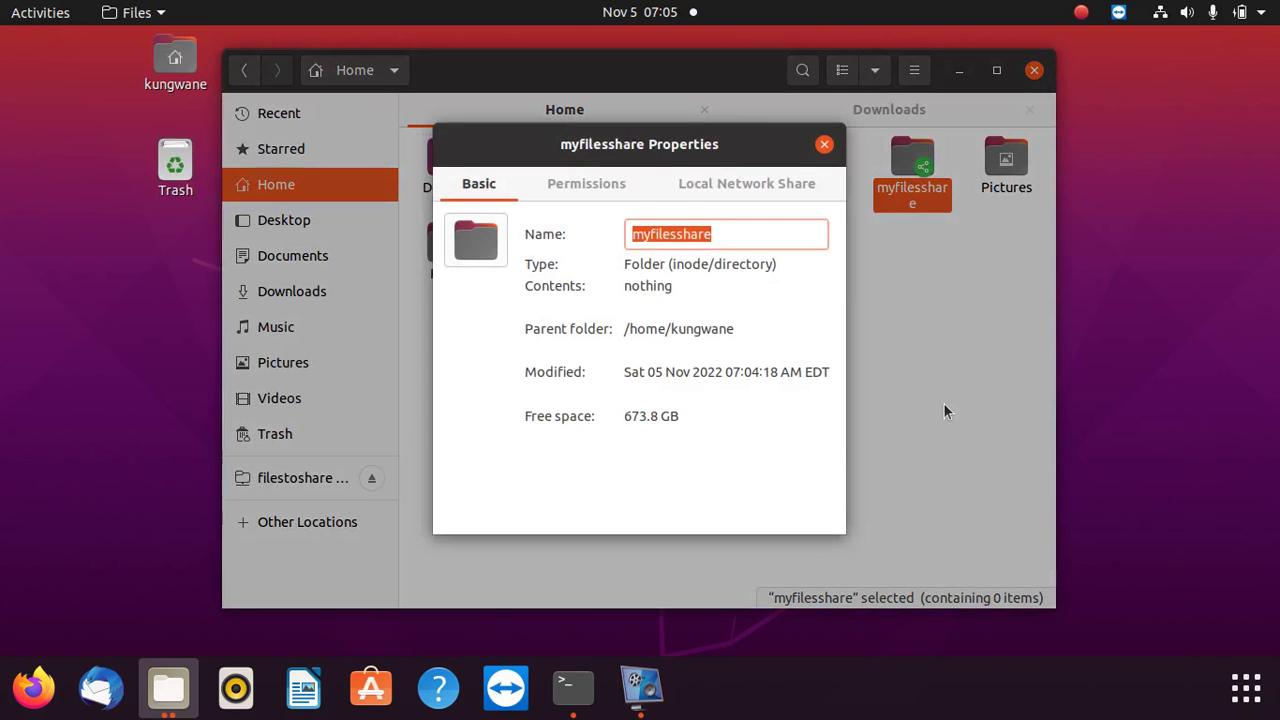
pyautogui.click(622, 184)
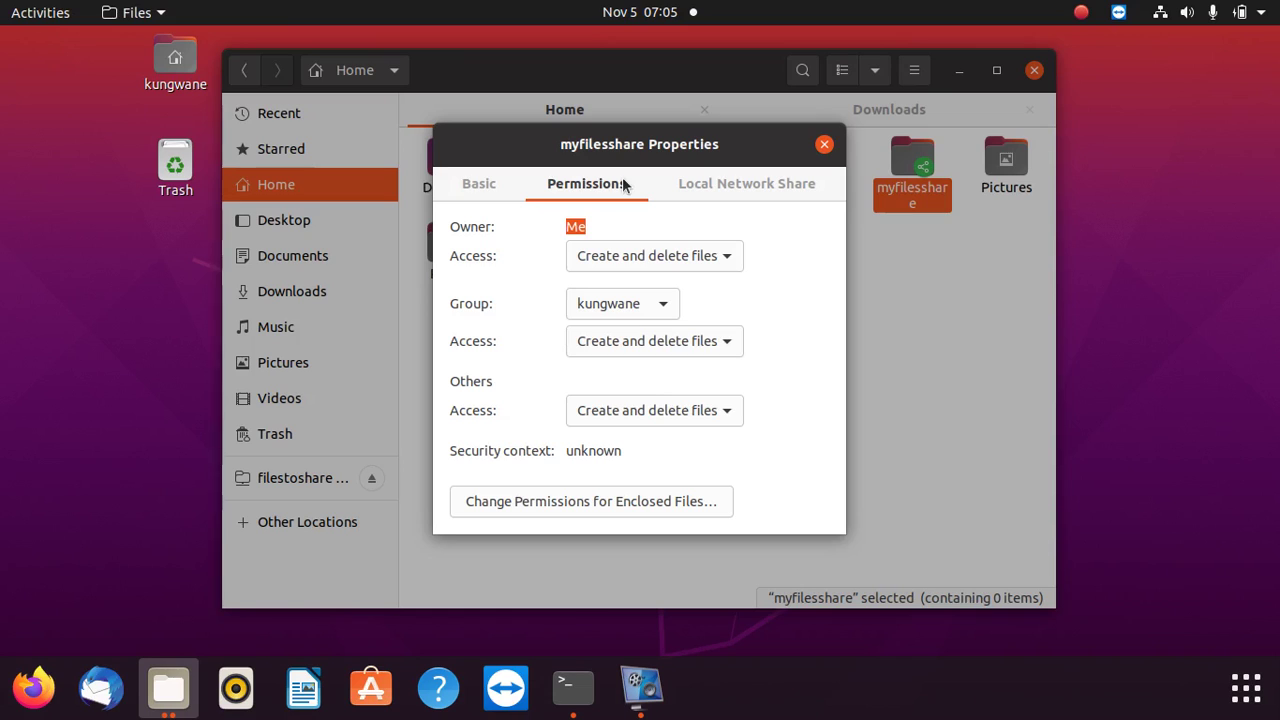
pyautogui.click(706, 258)
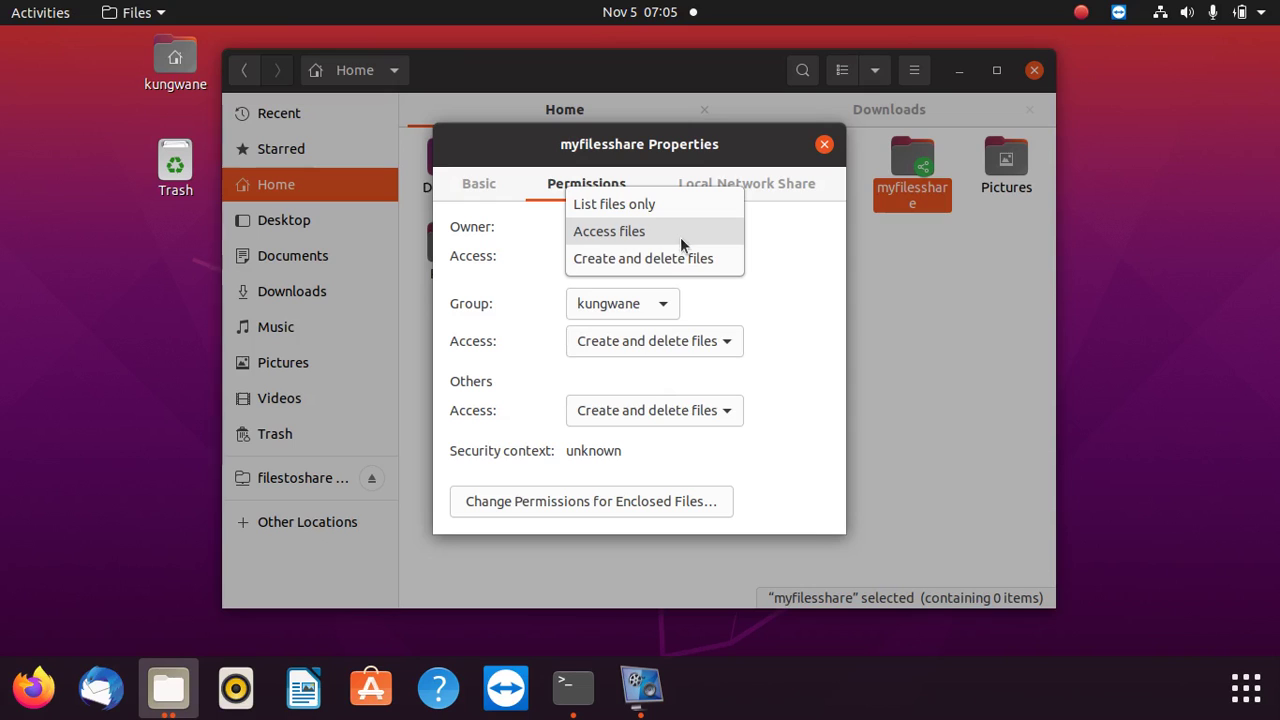
pyautogui.click(694, 258)
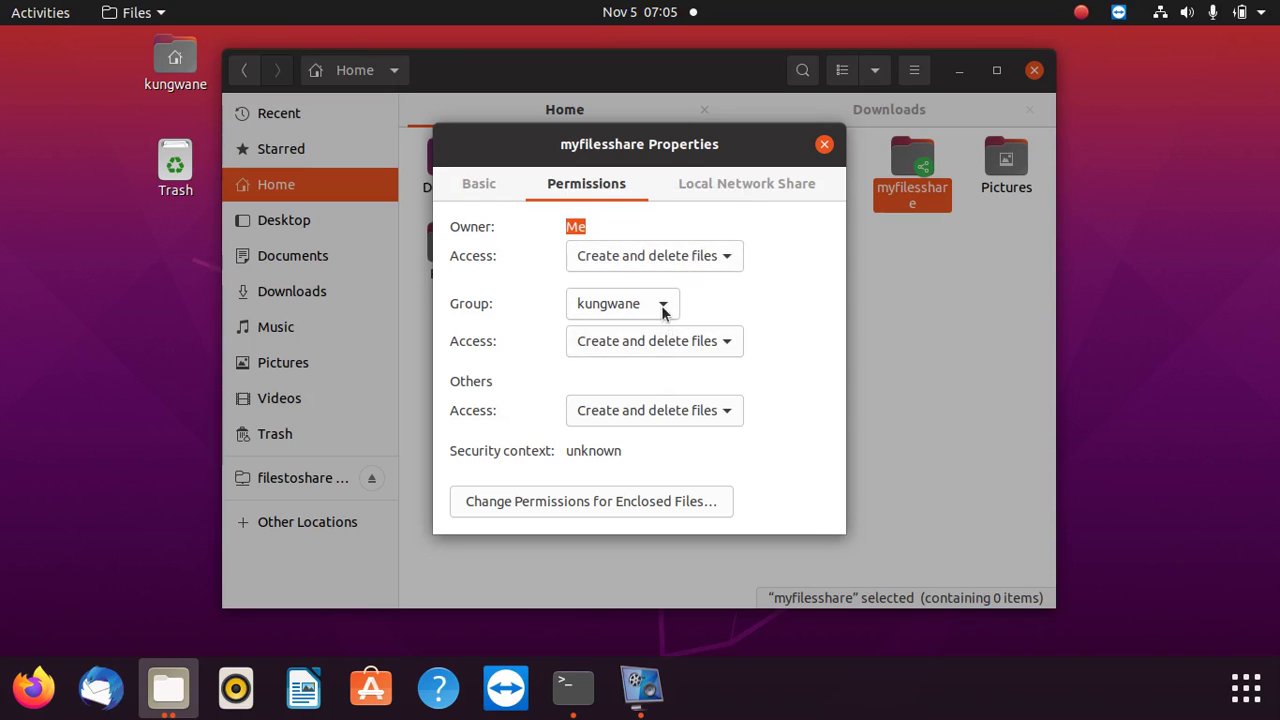
pyautogui.click(664, 310)
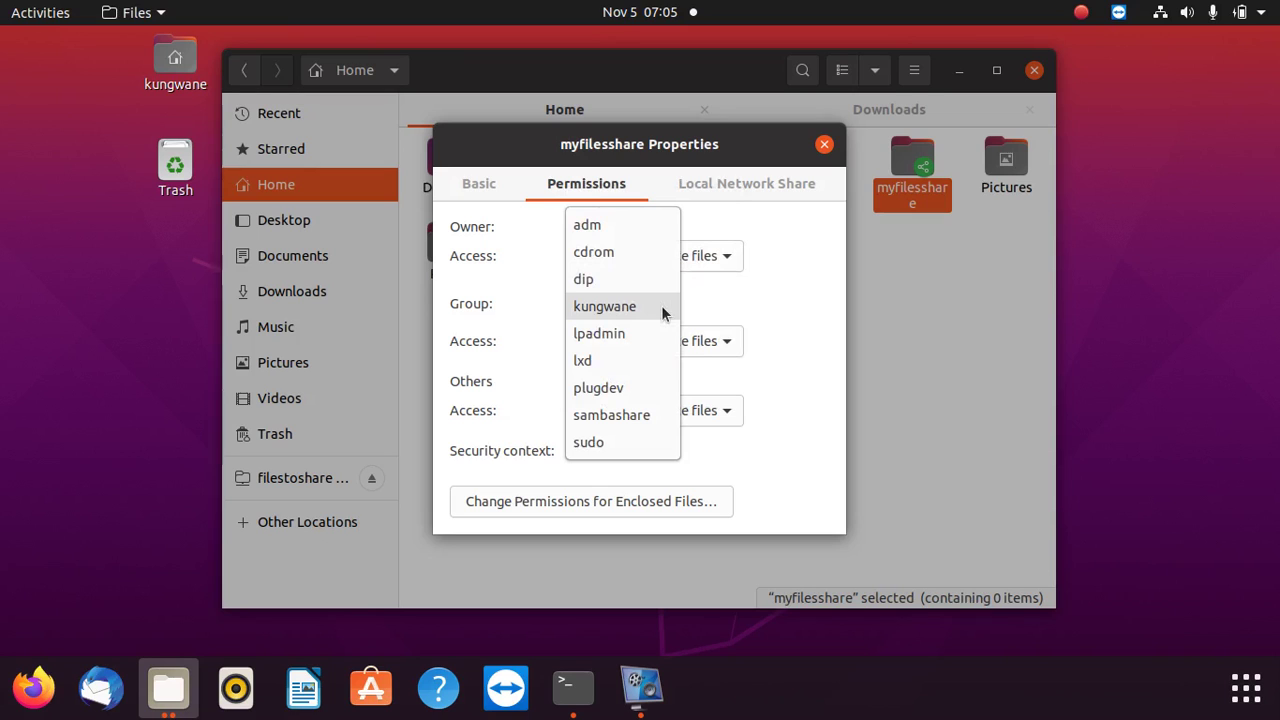
pyautogui.click(664, 308)
pyautogui.click(668, 346)
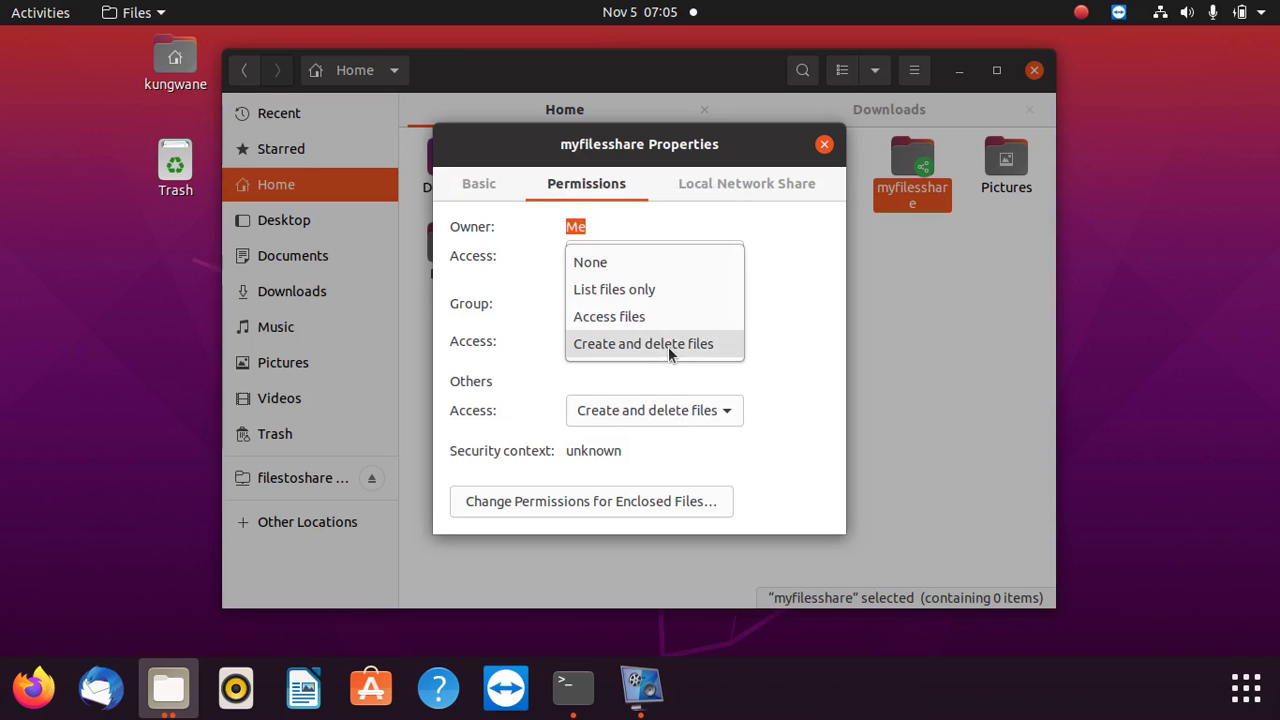
pyautogui.click(808, 325)
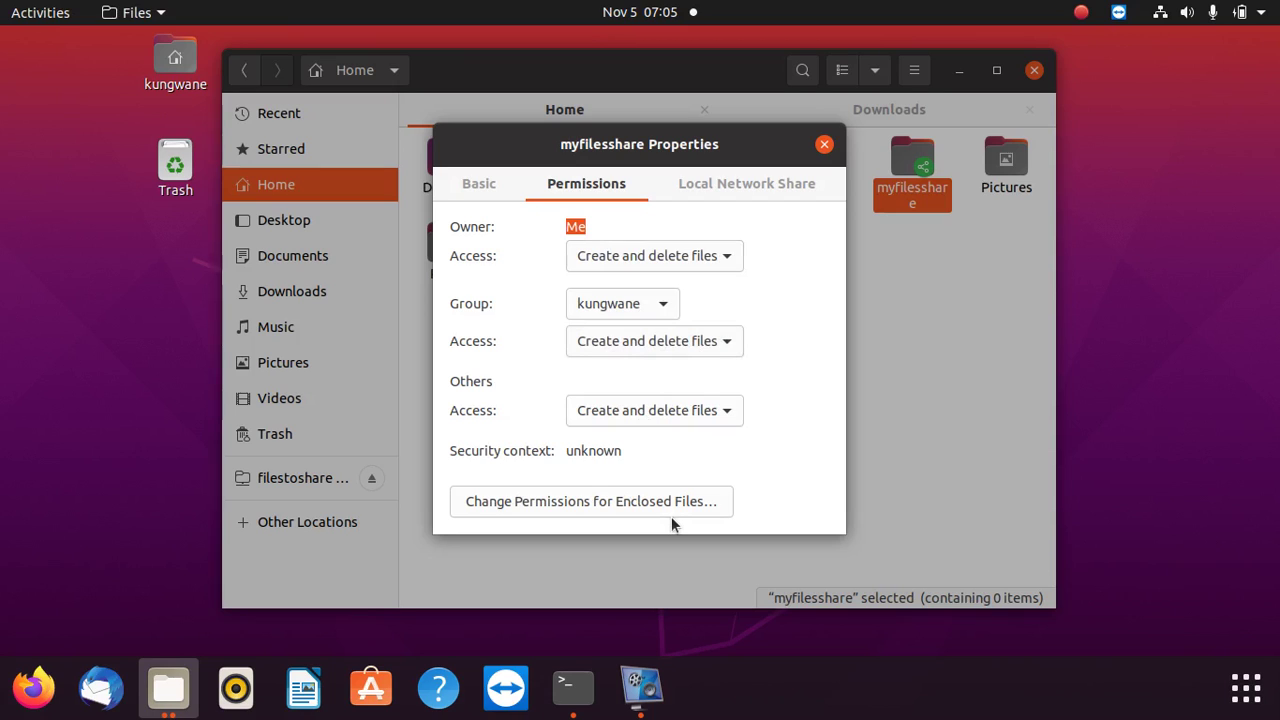
# Apply enclosed permissions: others get Read and write on files, Create and delete on folders.
pyautogui.click(603, 497)
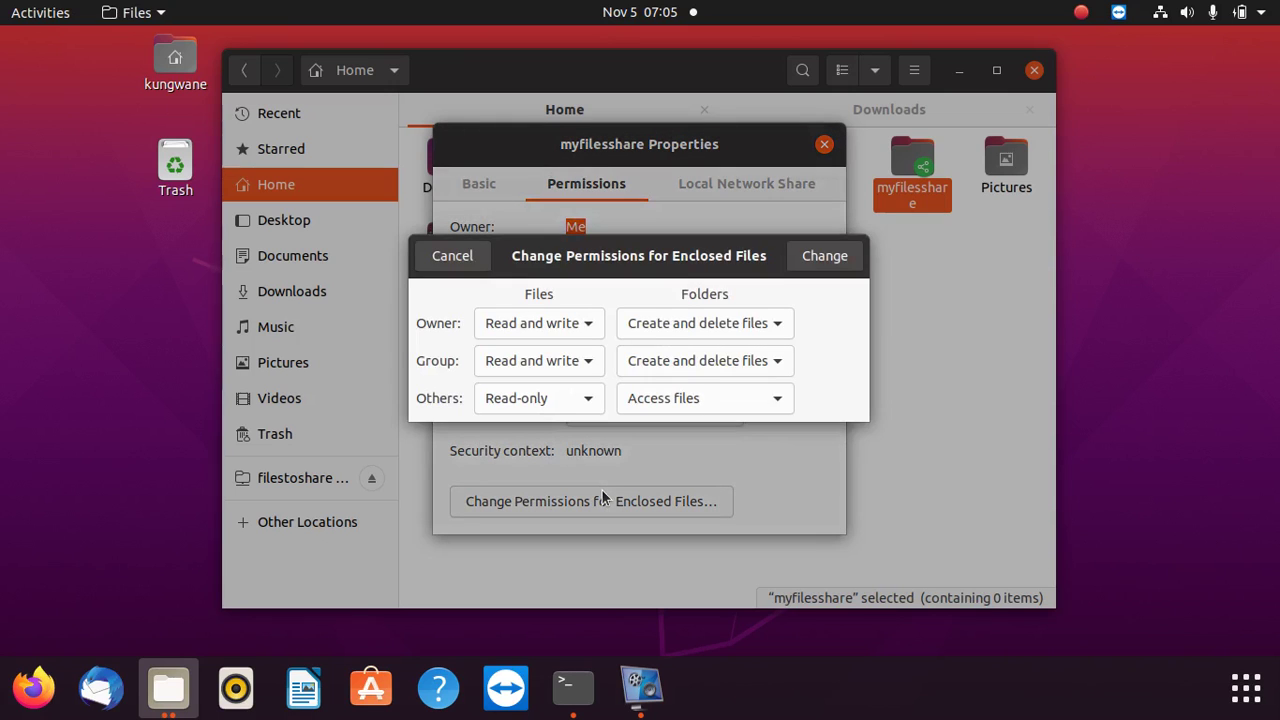
pyautogui.click(590, 398)
pyautogui.click(539, 431)
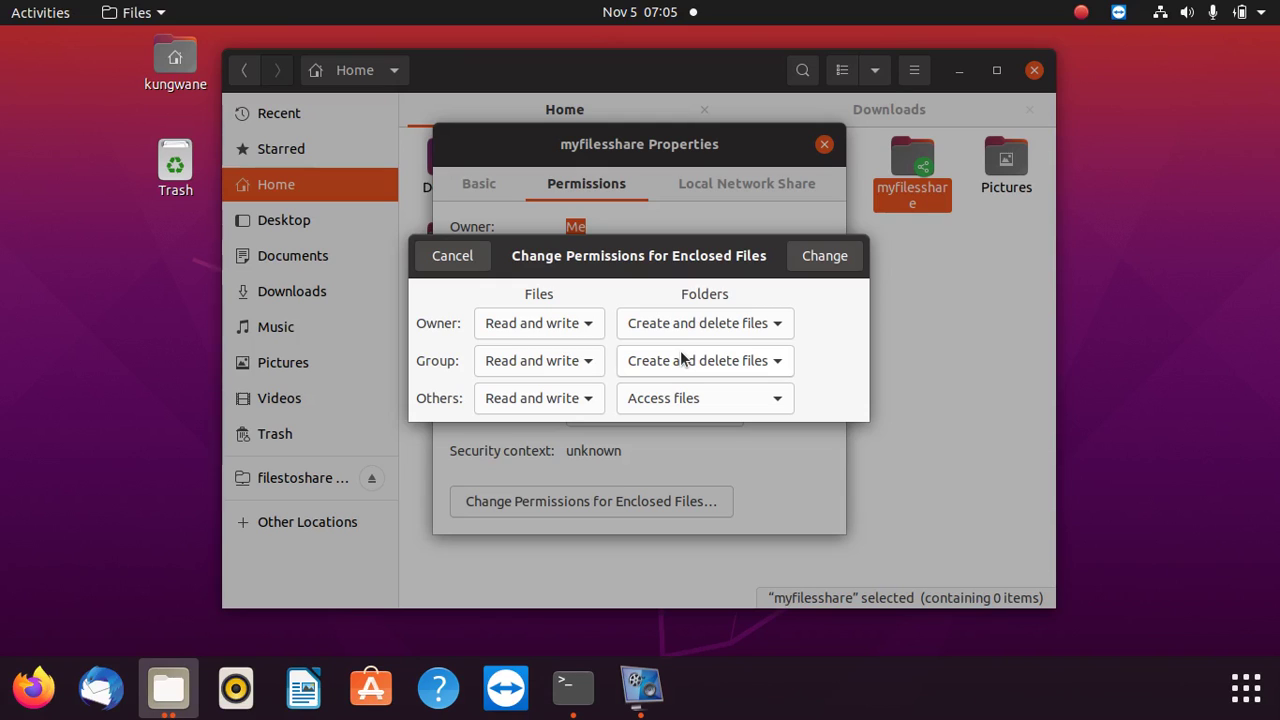
pyautogui.click(736, 398)
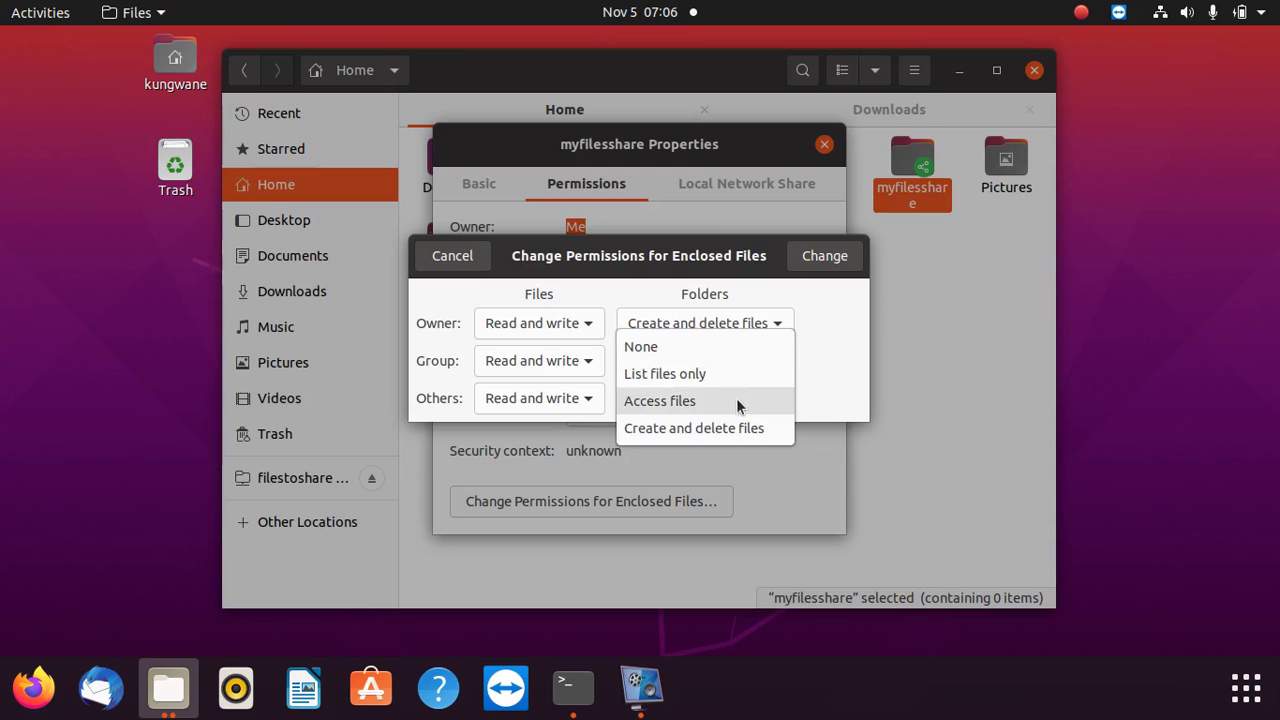
pyautogui.click(716, 436)
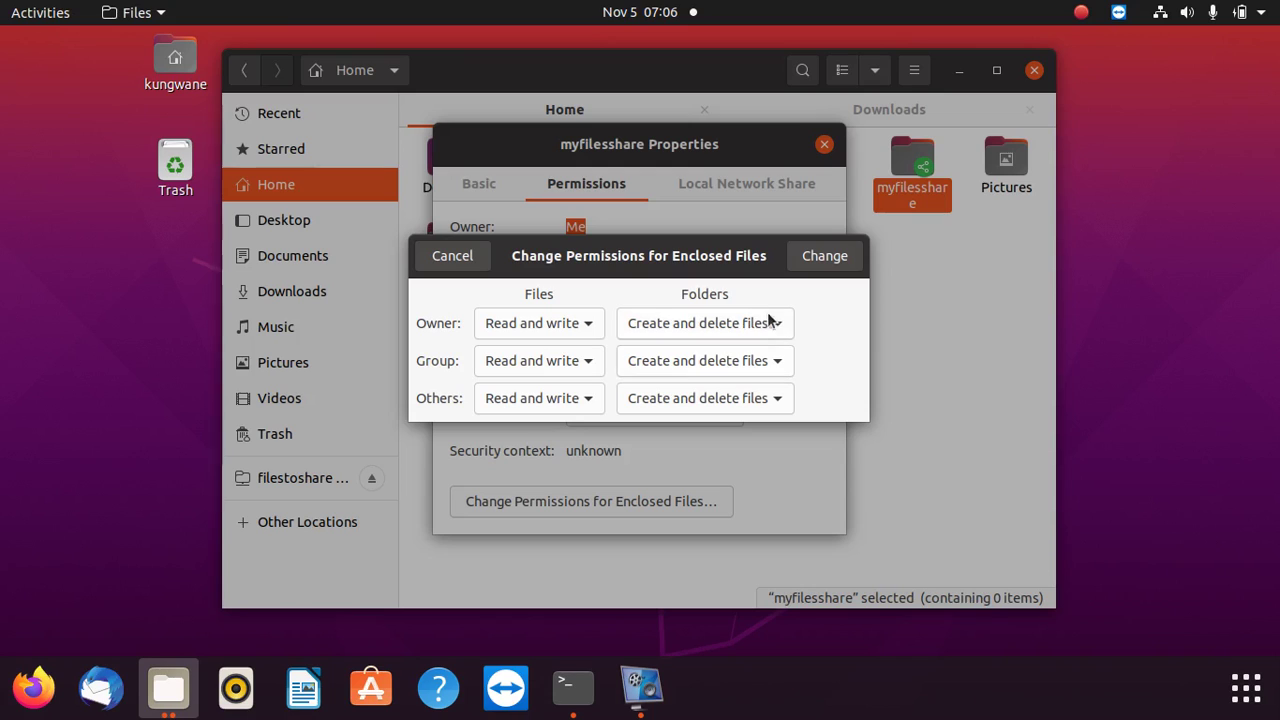
pyautogui.click(816, 268)
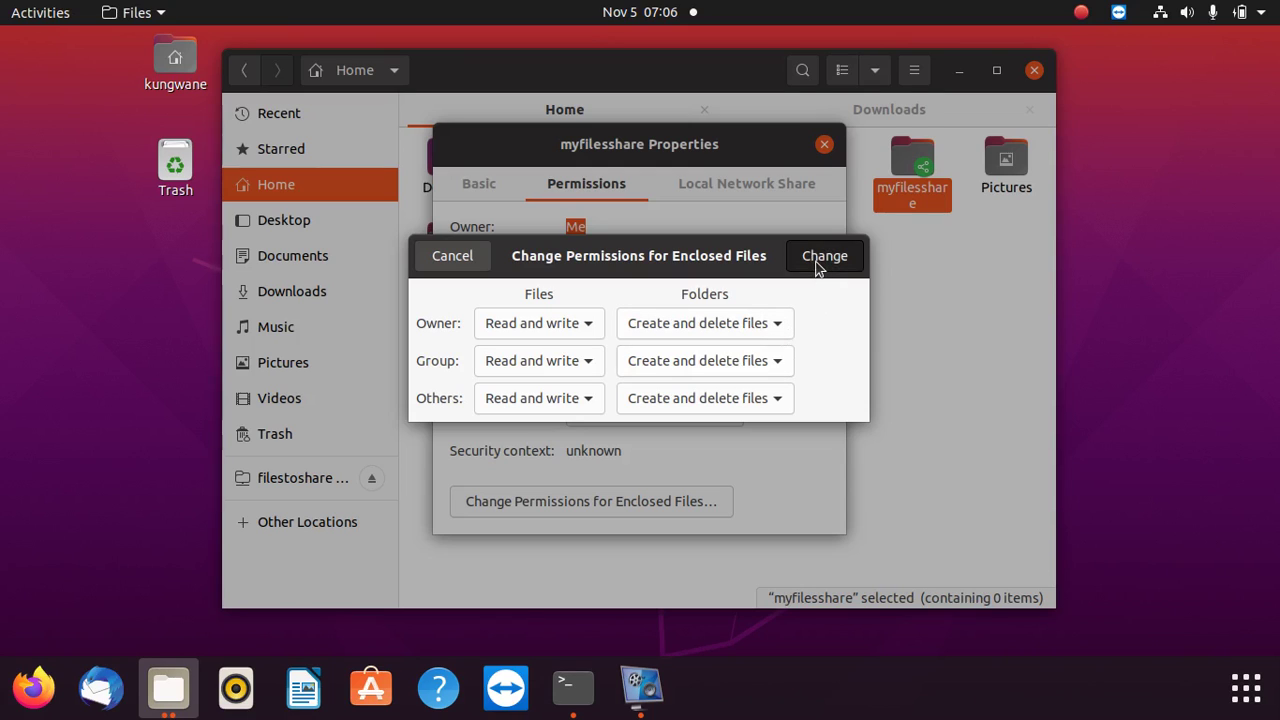
pyautogui.click(816, 262)
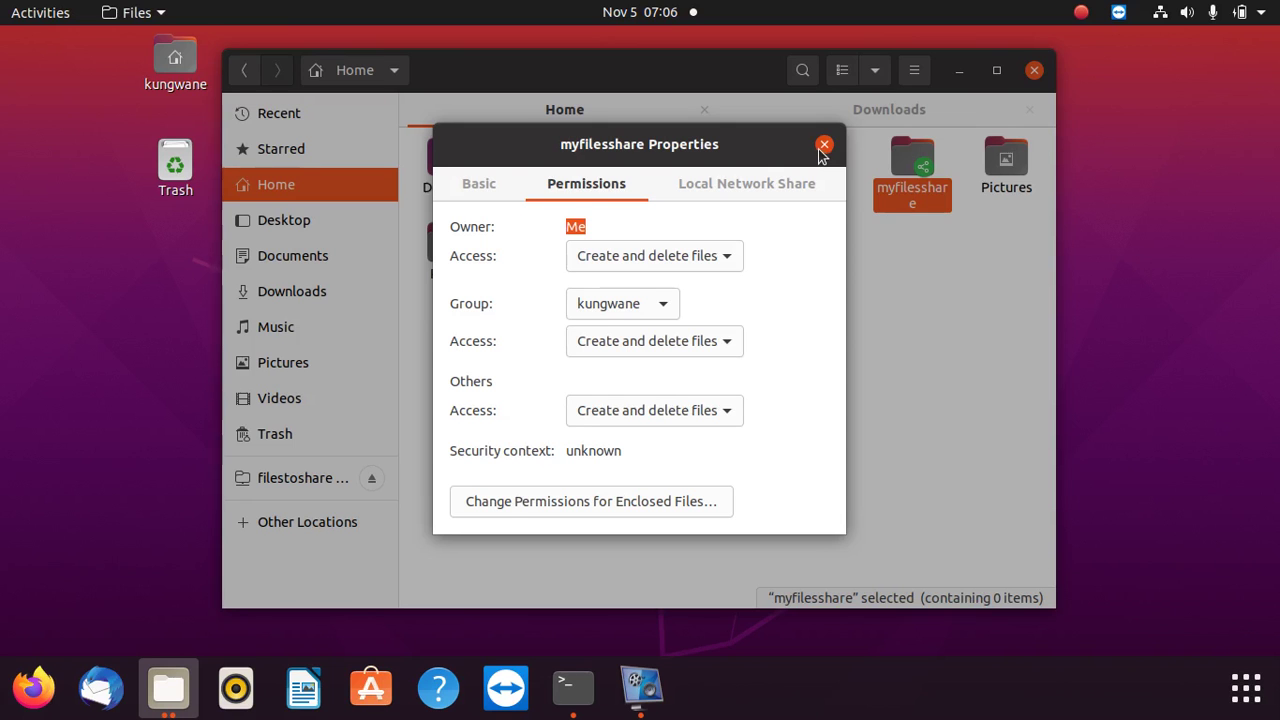
# Check the Local Network Share settings and close the myfilesshare Properties window.
pyautogui.moveTo(820, 153)
pyautogui.mouseDown()
pyautogui.moveTo(795, 223)
pyautogui.moveTo(805, 162)
pyautogui.mouseUp()
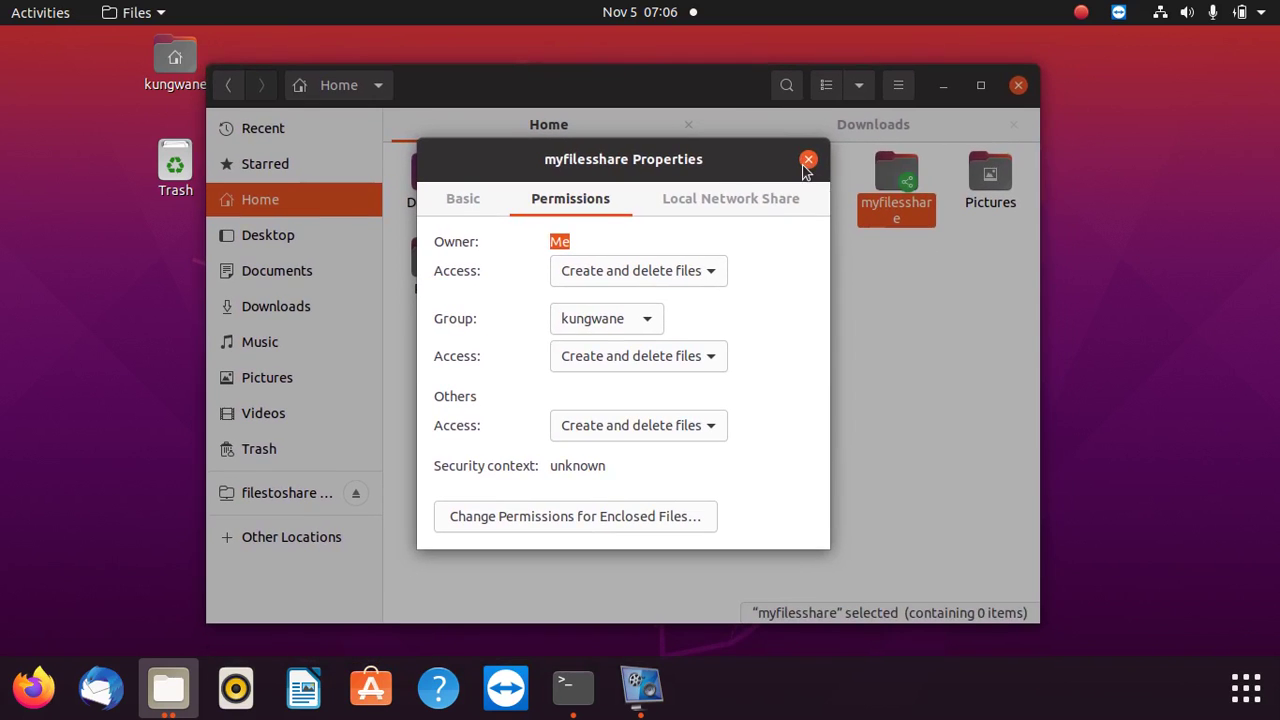
pyautogui.click(710, 200)
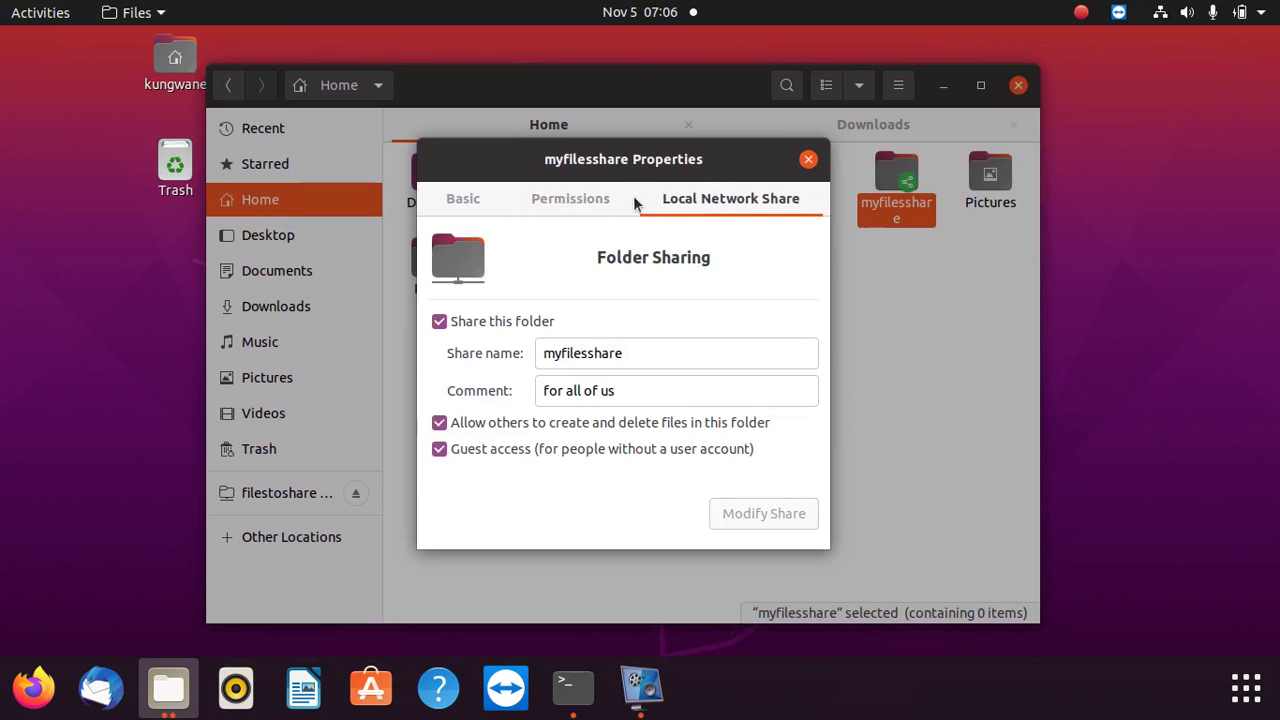
pyautogui.moveTo(809, 162); pyautogui.dragTo(810, 167)
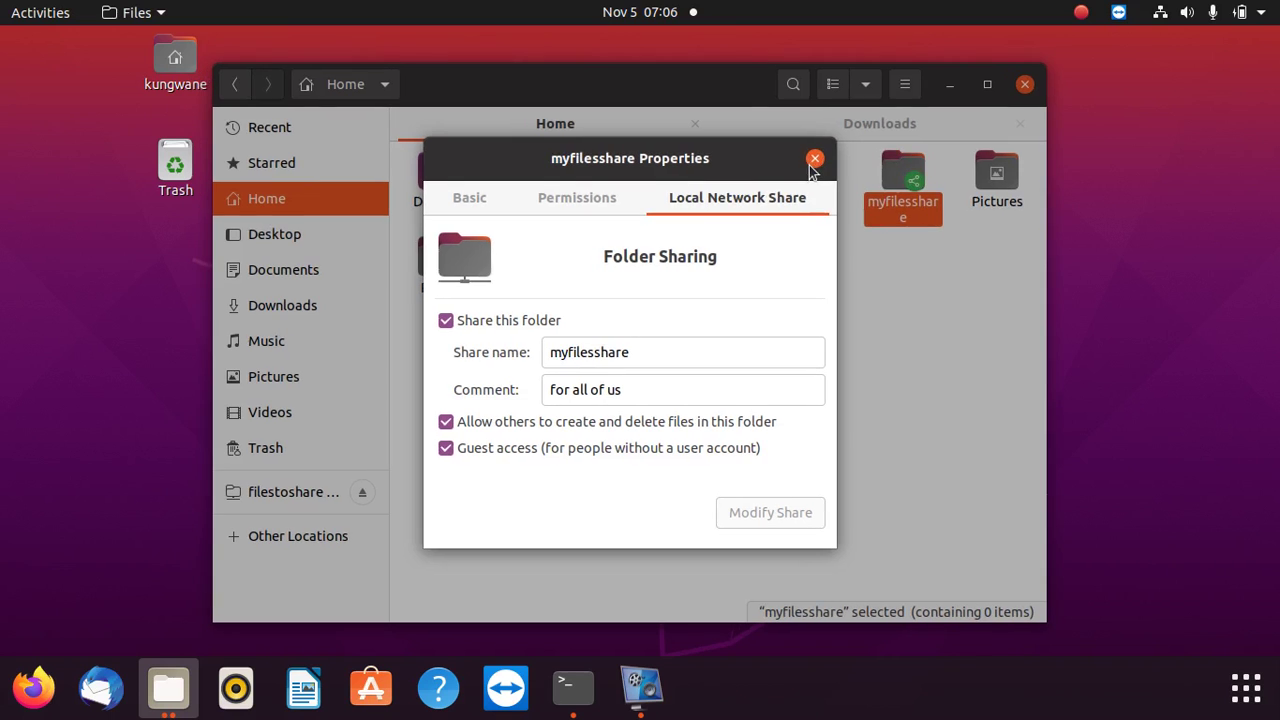
pyautogui.click(815, 159)
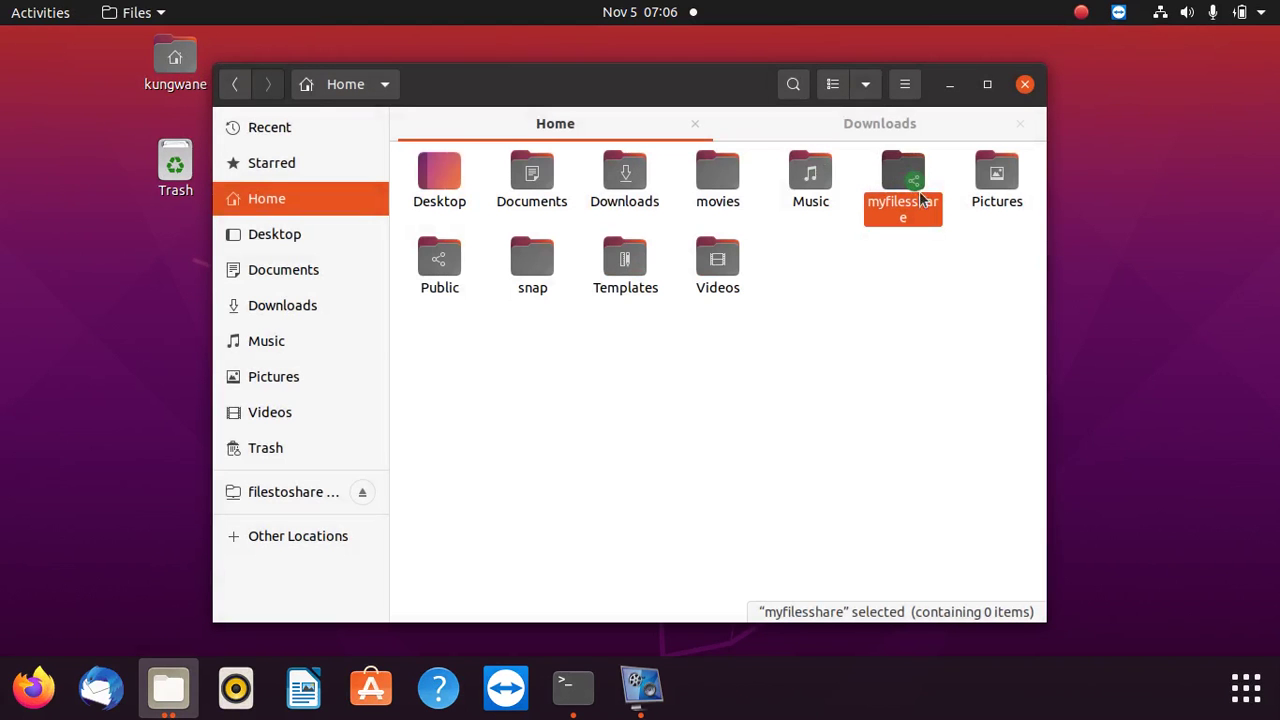
# Copy the Y2Mate Beyond The Line video from the Videos folder.
pyautogui.click(914, 239)
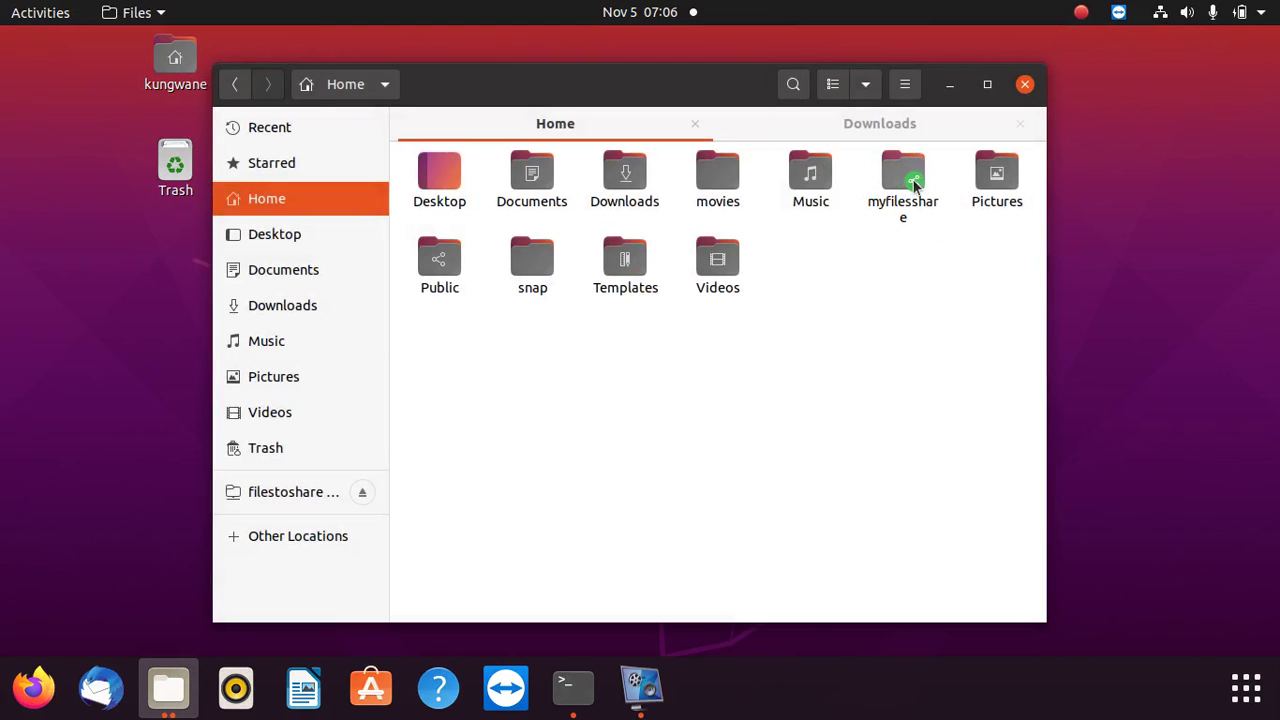
pyautogui.click(267, 416)
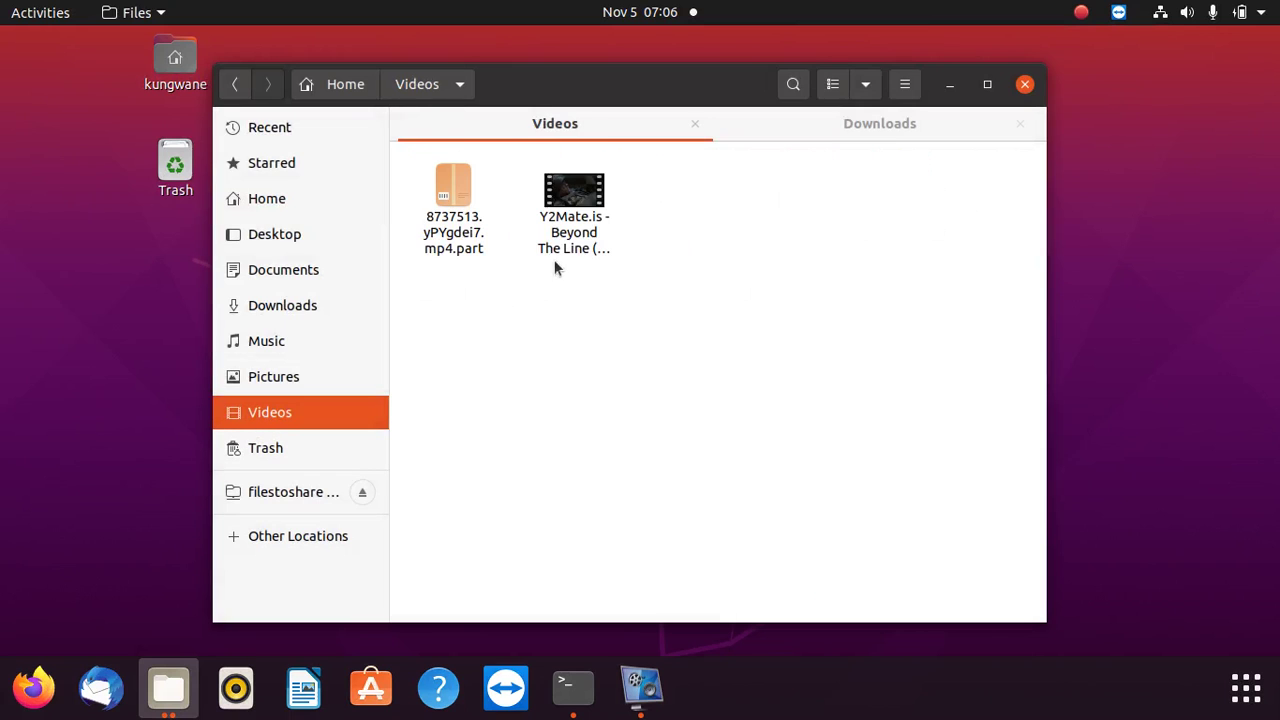
pyautogui.click(585, 214)
pyautogui.rightClick(585, 214)
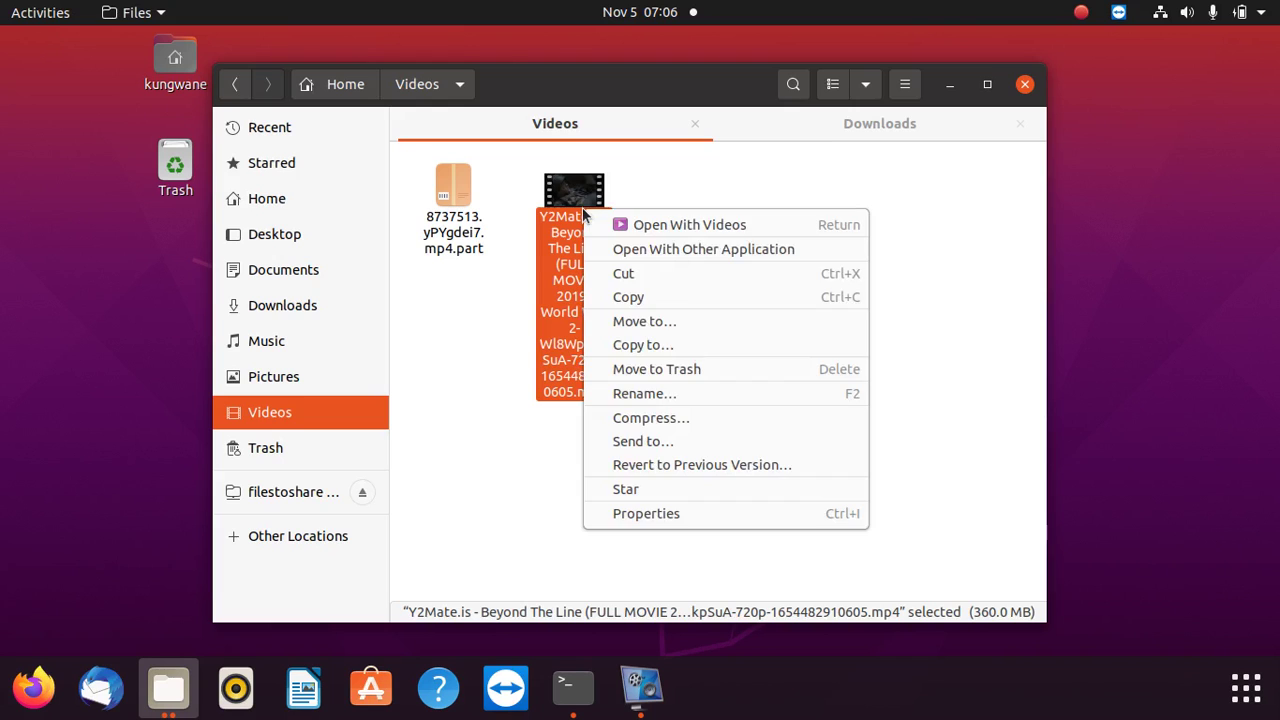
pyautogui.click(639, 298)
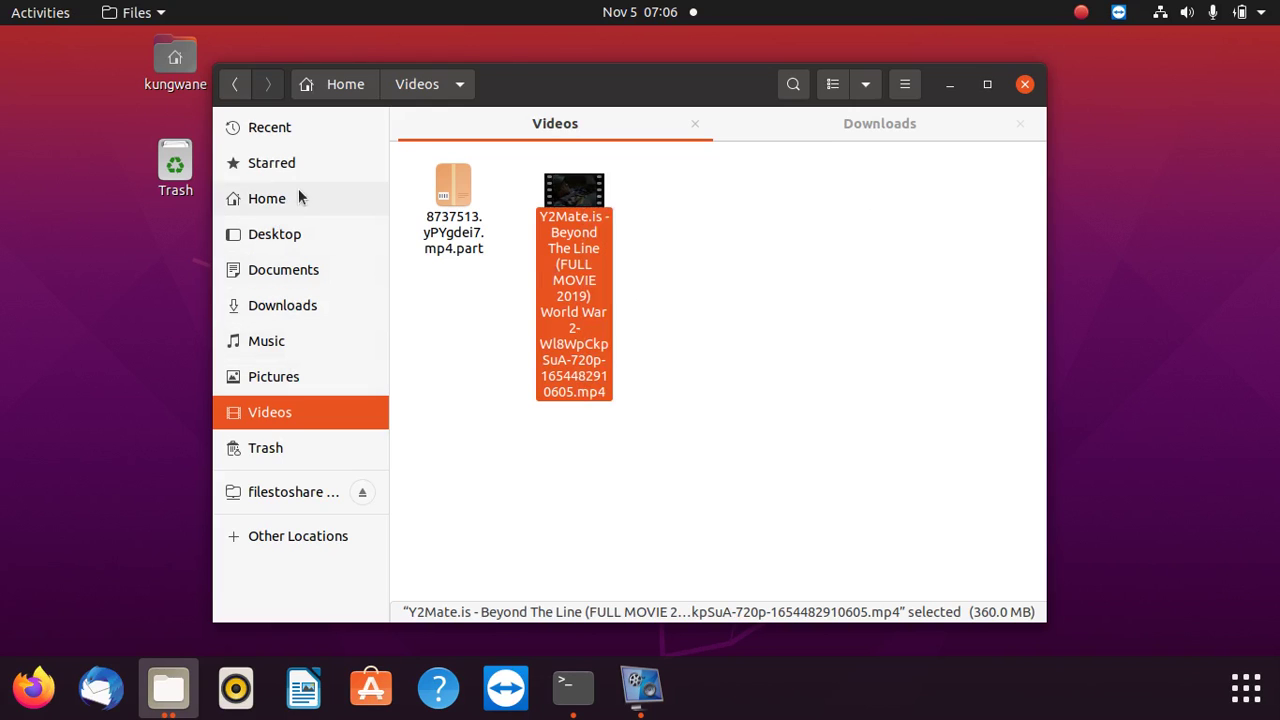
# Paste the video into the myfilesshare folder in Home.
pyautogui.click(266, 198)
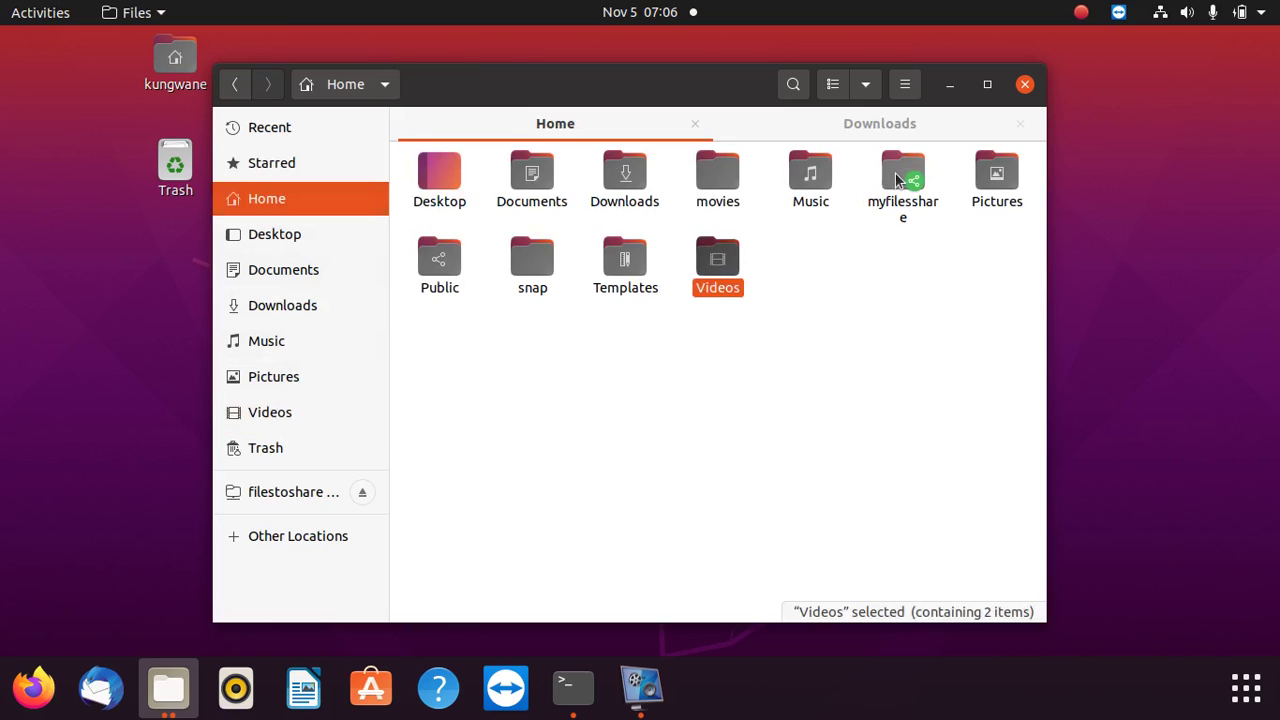
pyautogui.click(902, 180)
pyautogui.doubleClick(902, 180)
pyautogui.rightClick(697, 213)
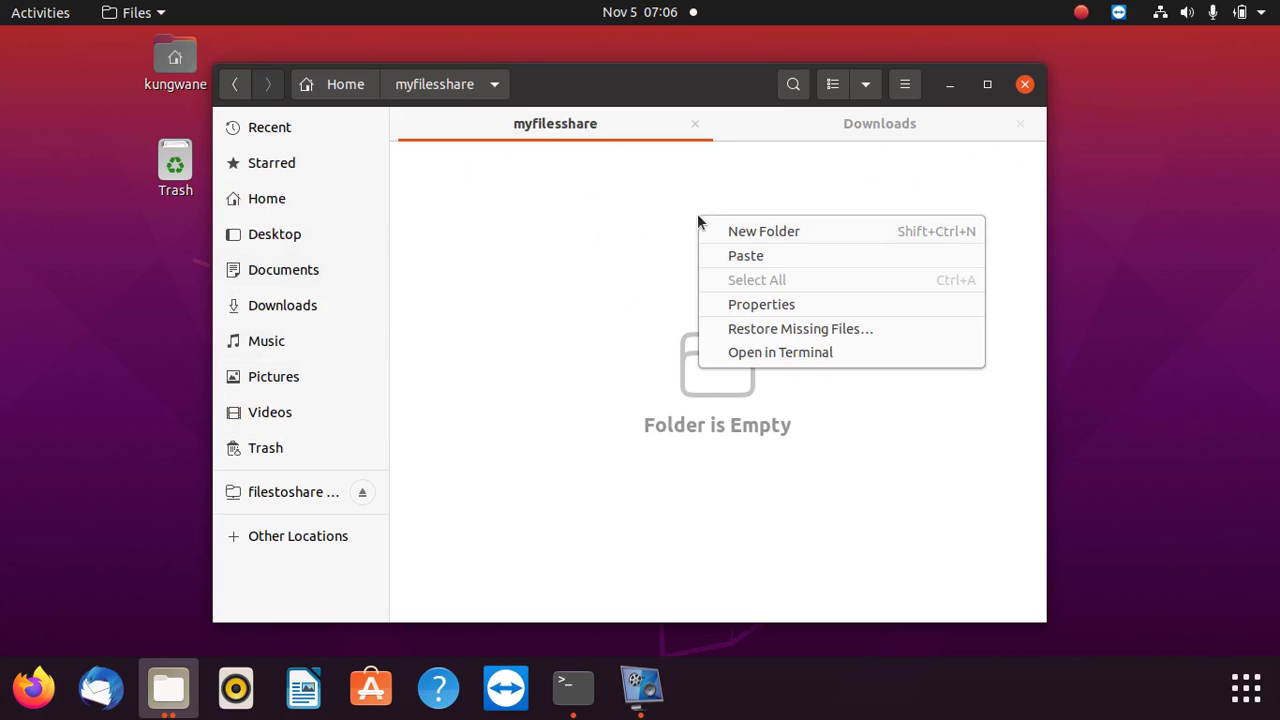
pyautogui.click(771, 266)
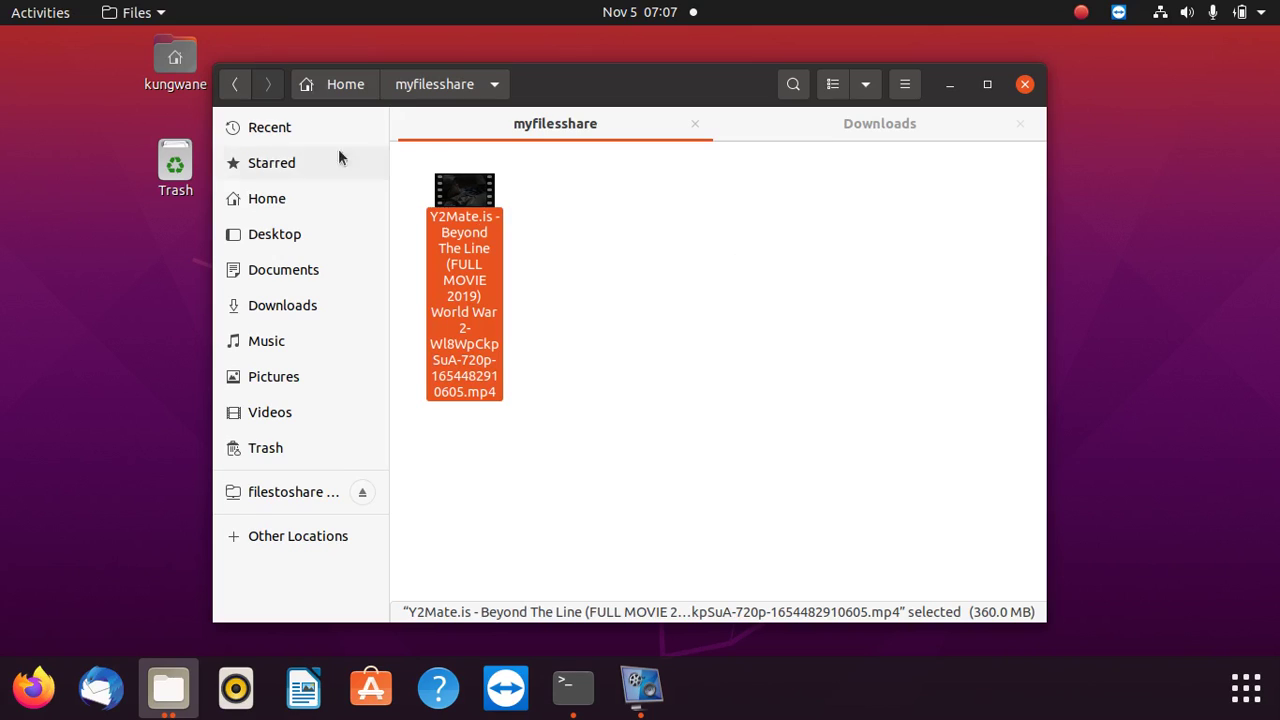
# Set myfilesshare's owner access to Access files only, then close its Properties.
pyautogui.click(240, 84)
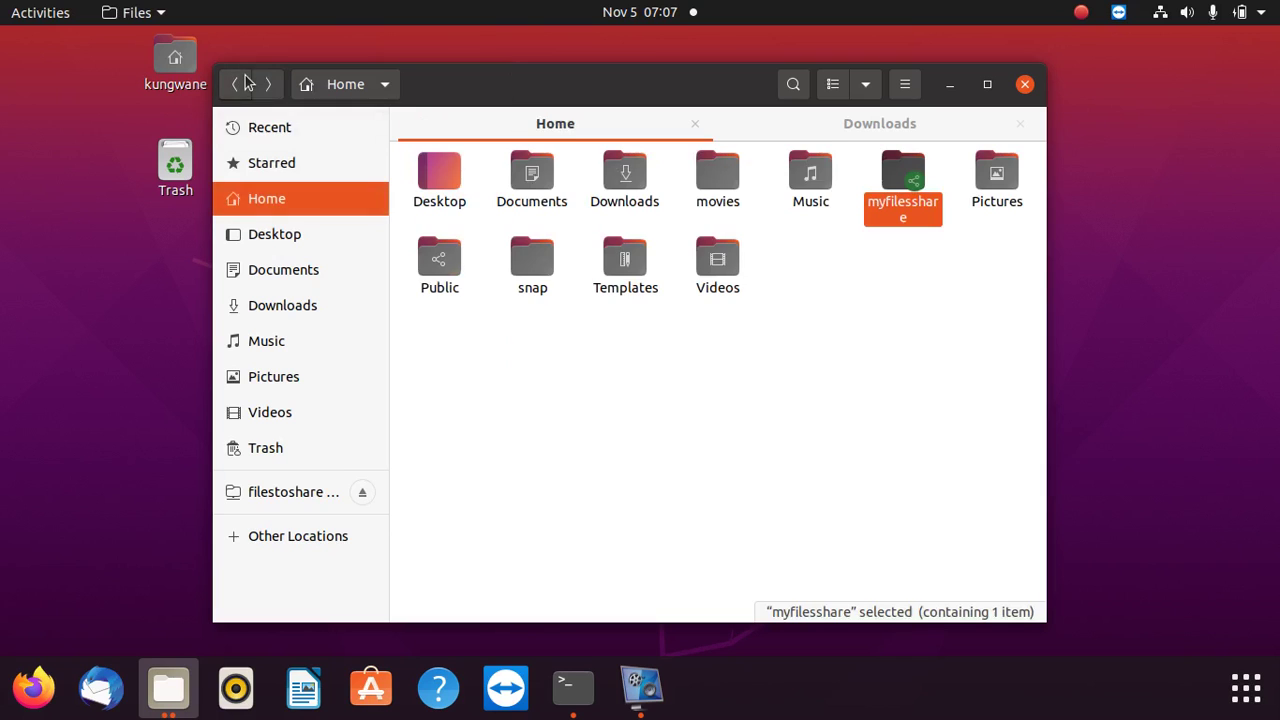
pyautogui.rightClick(922, 212)
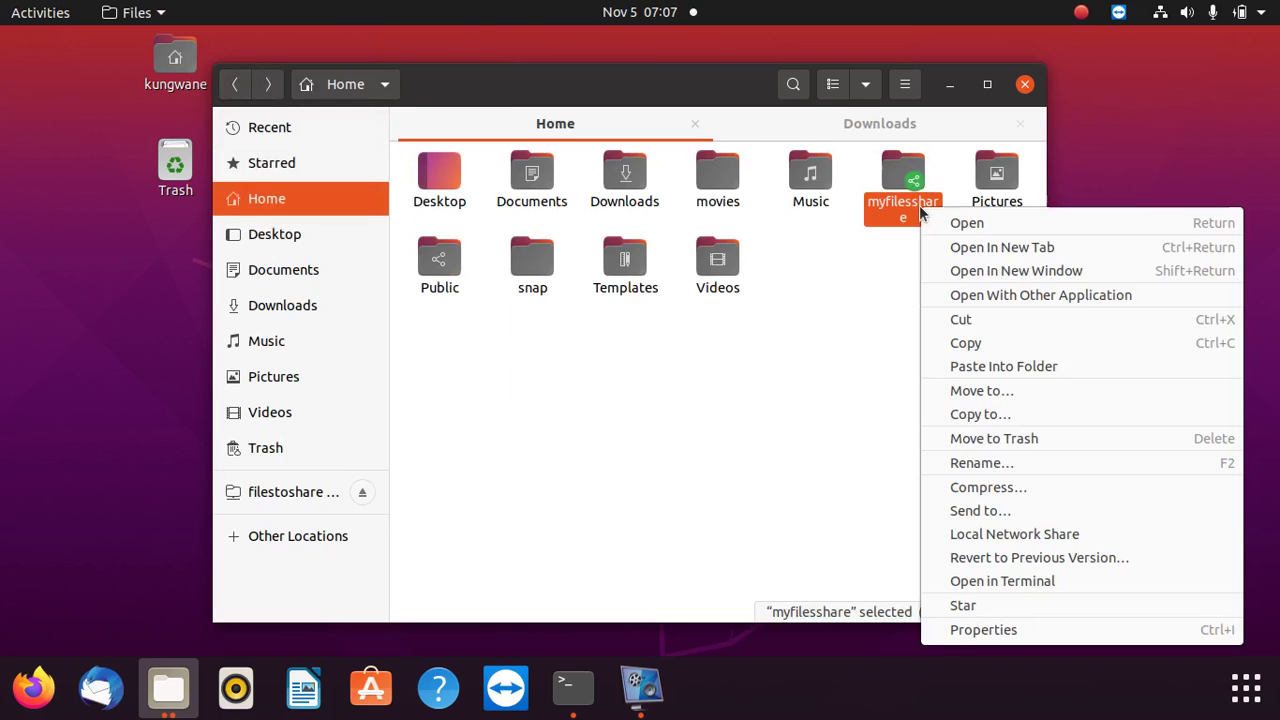
pyautogui.click(998, 654)
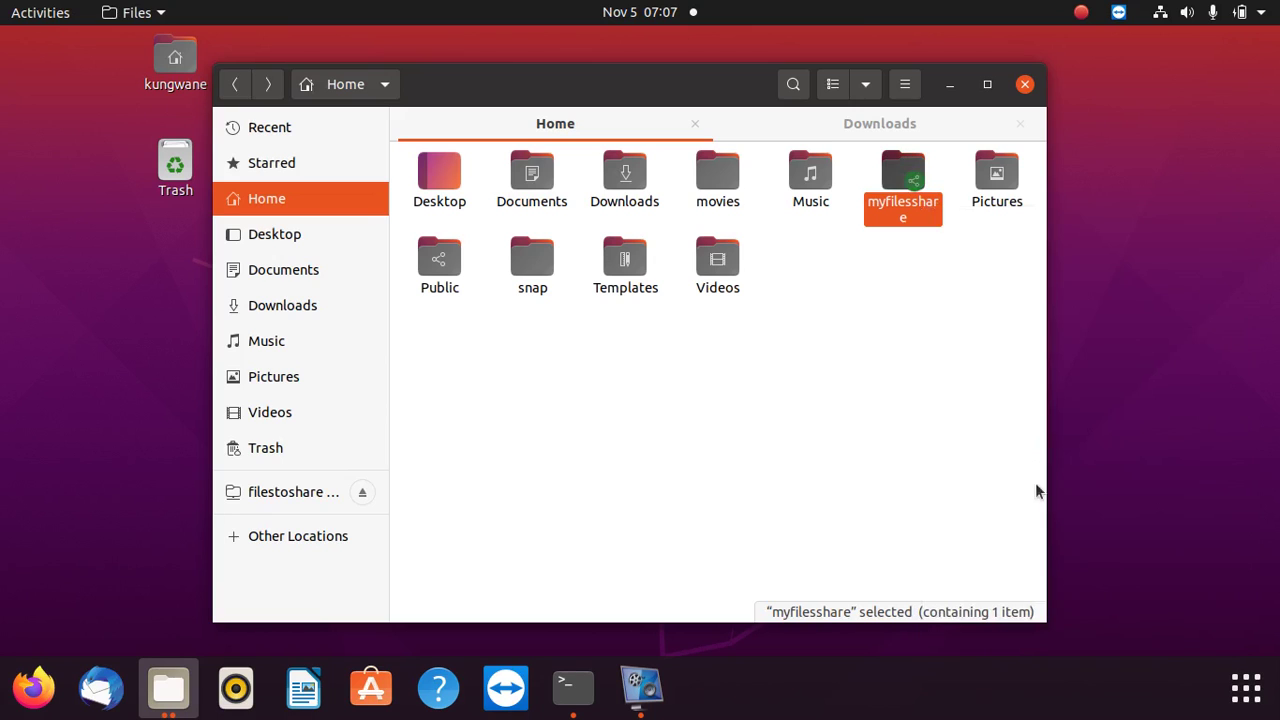
pyautogui.rightClick(905, 187)
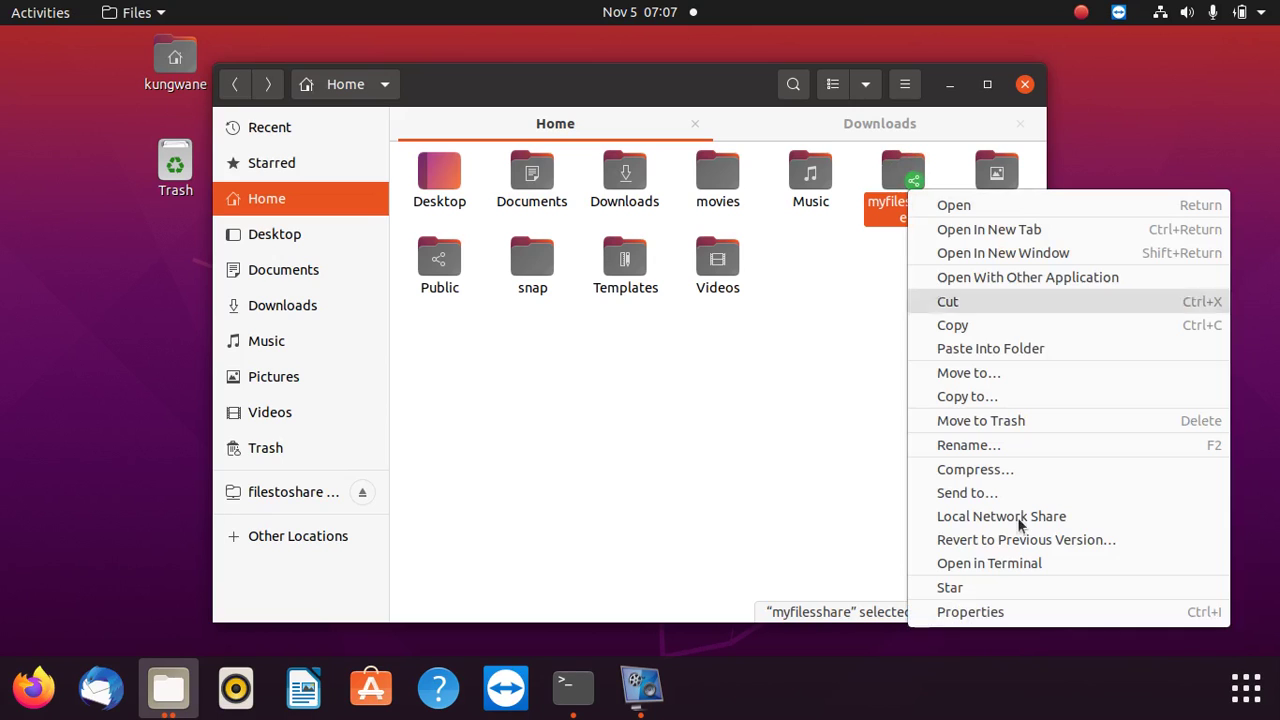
pyautogui.click(991, 617)
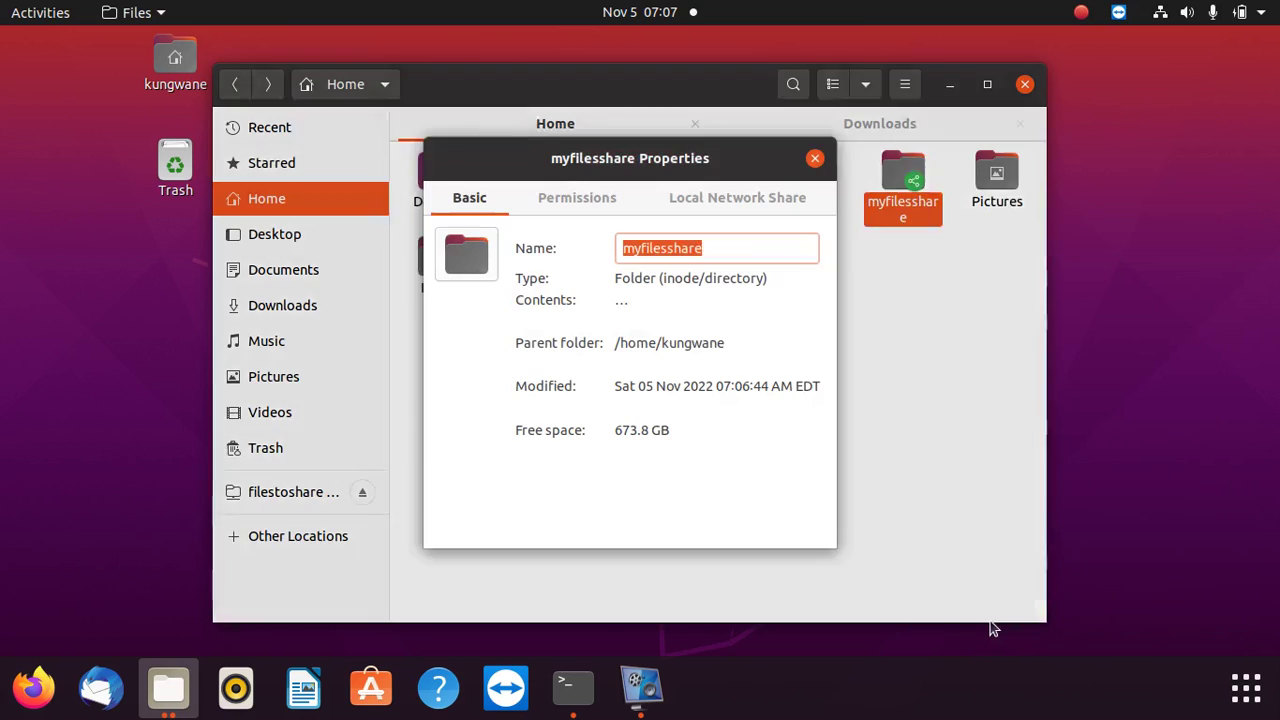
pyautogui.click(561, 198)
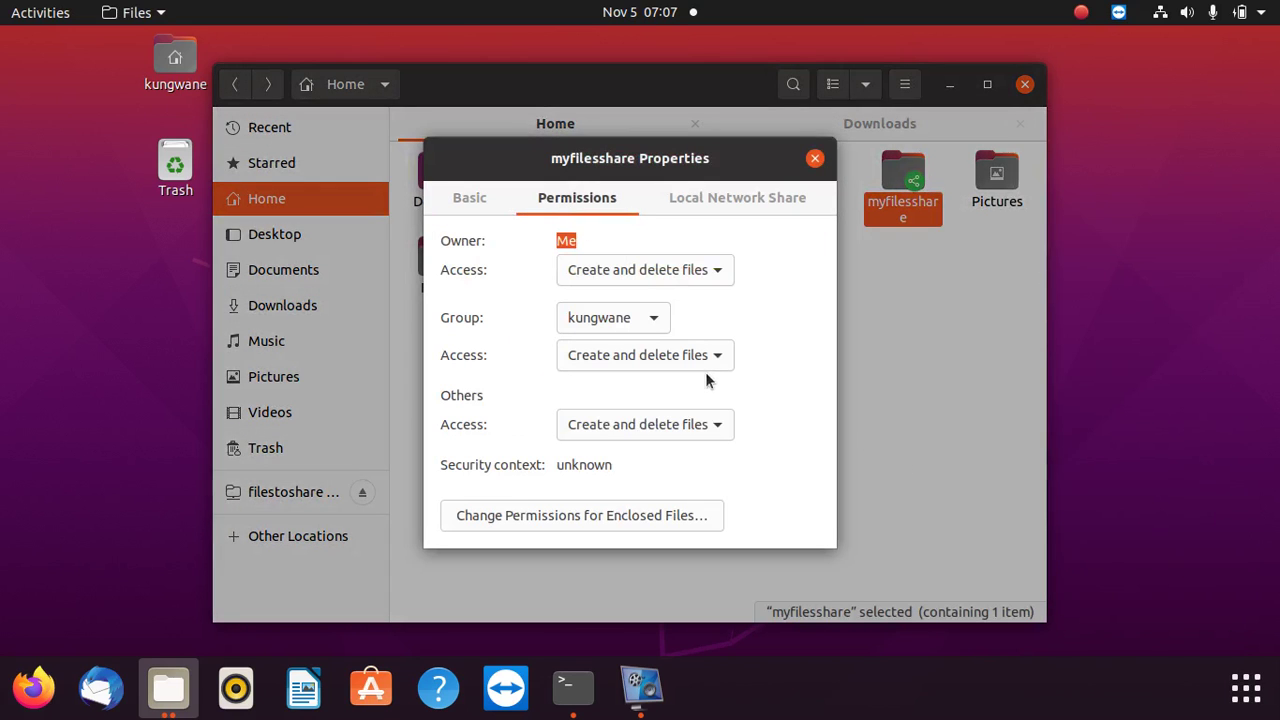
pyautogui.click(665, 271)
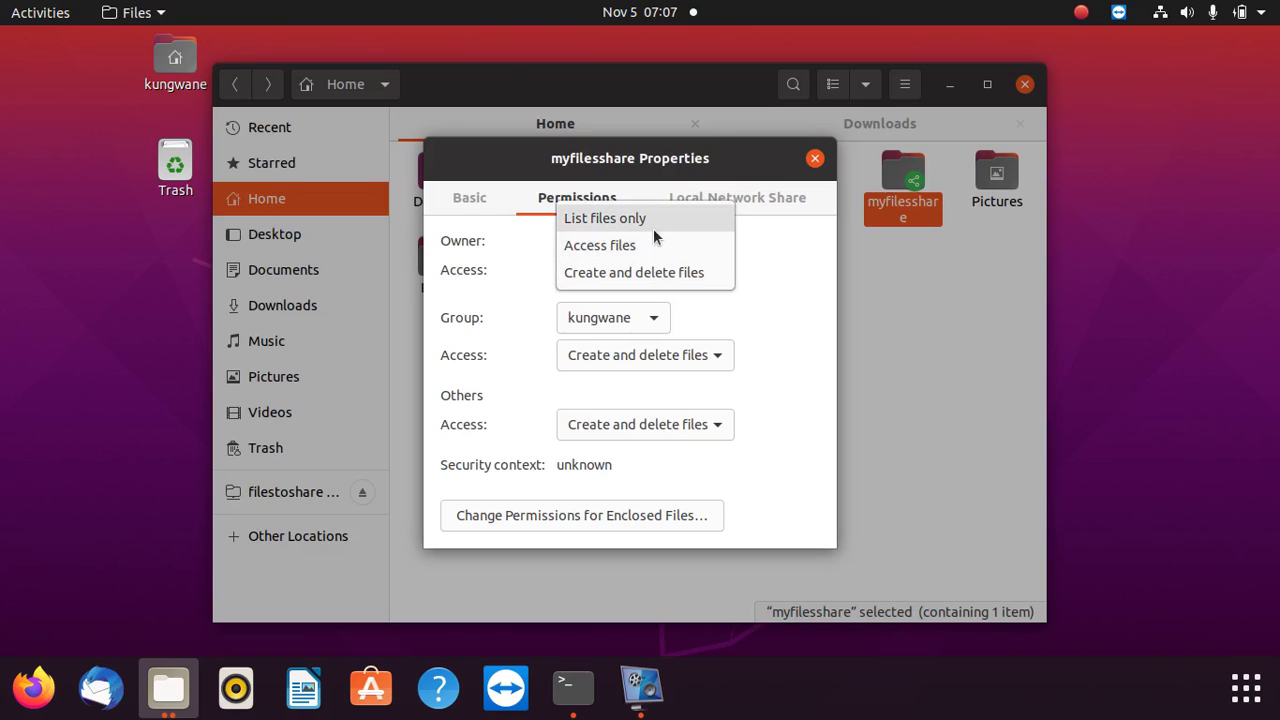
pyautogui.click(659, 245)
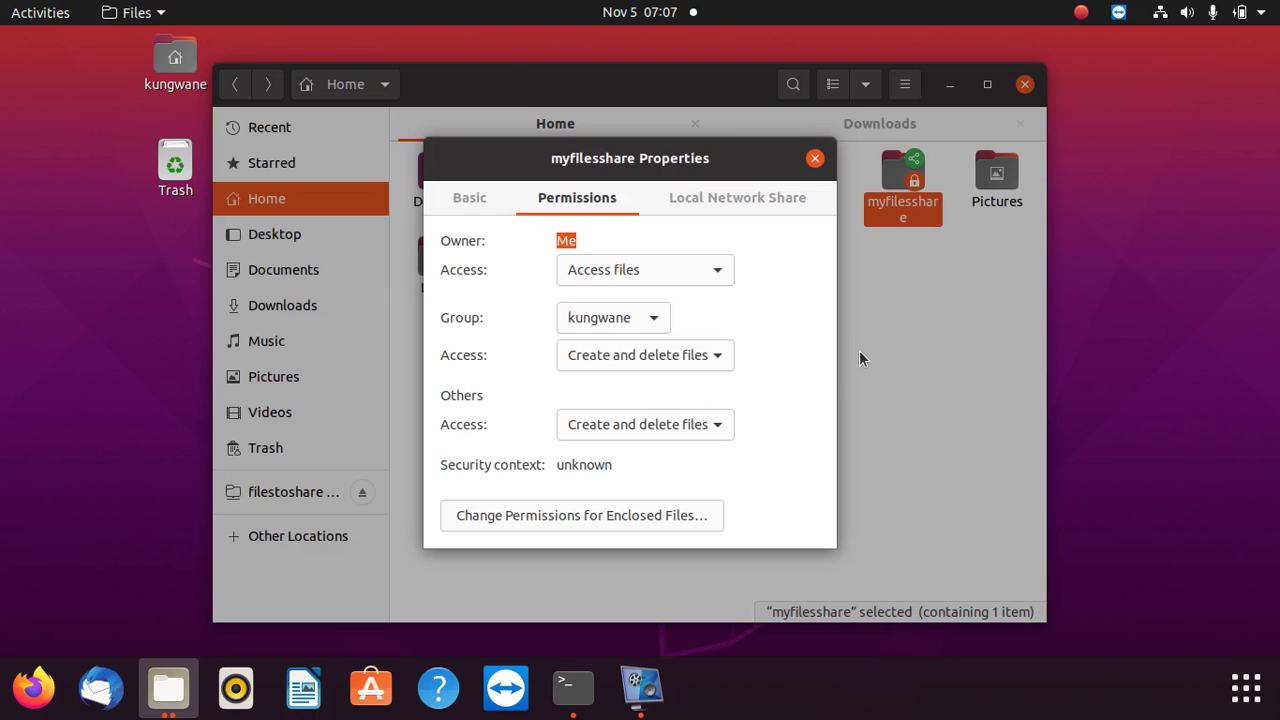
pyautogui.click(814, 160)
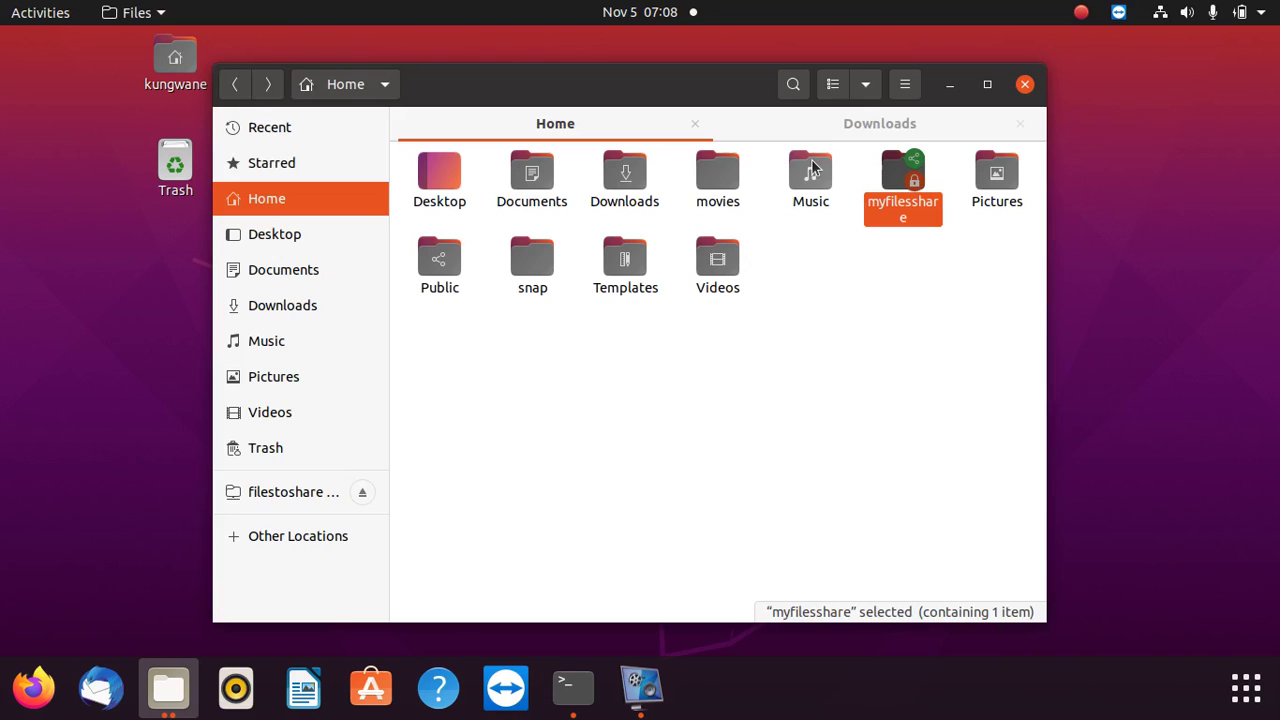
# Restore myfilesshare's owner access to Create and delete files and check the Local Network Share tab.
pyautogui.rightClick(900, 185)
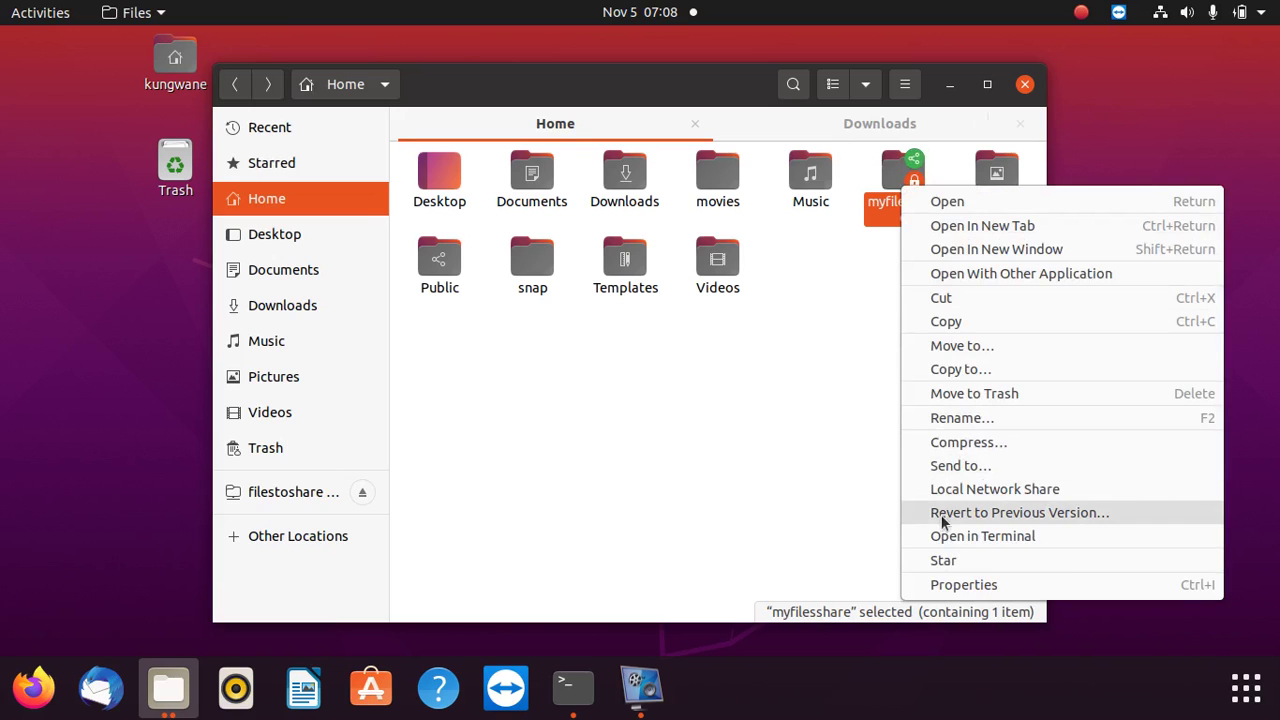
pyautogui.click(956, 588)
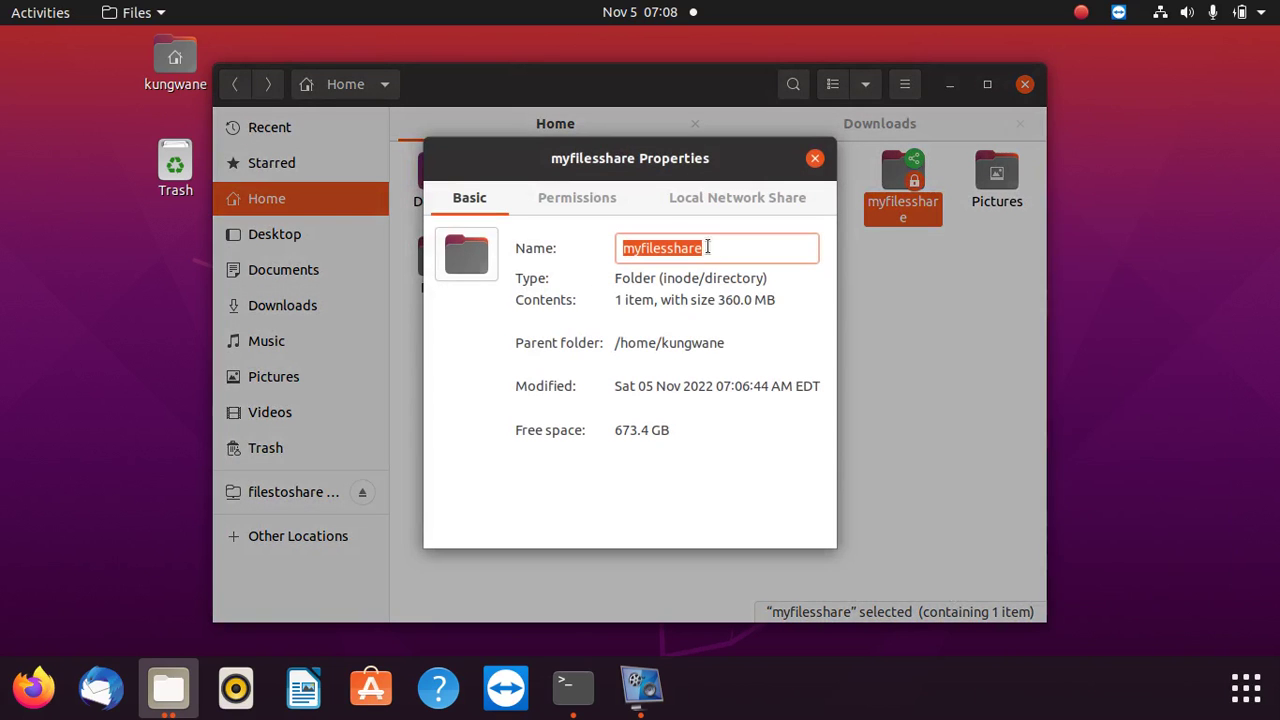
pyautogui.click(586, 198)
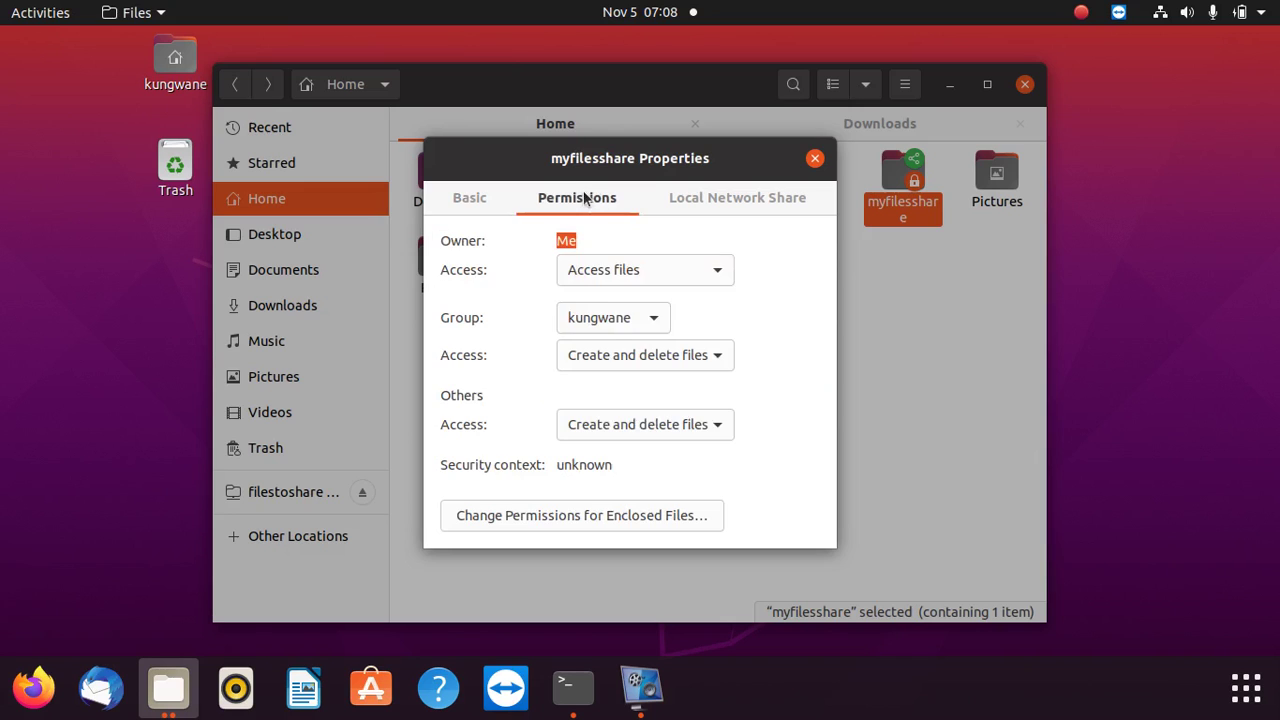
pyautogui.click(609, 278)
pyautogui.click(628, 300)
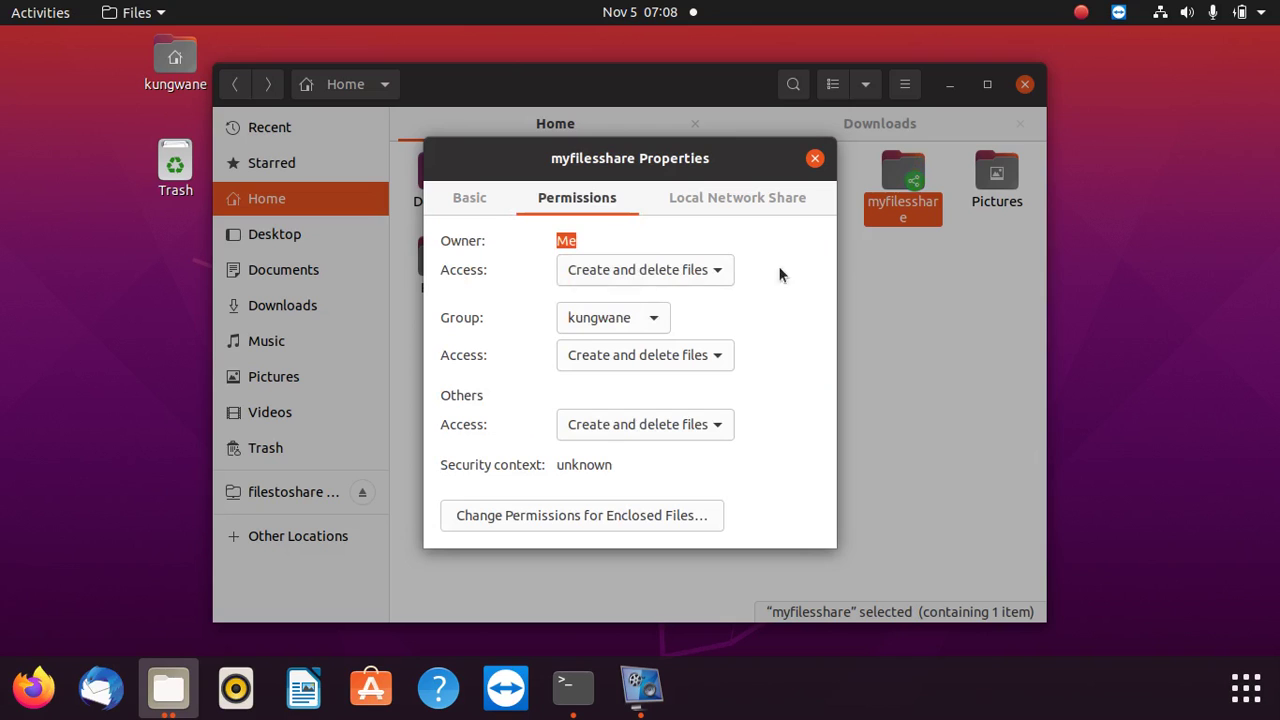
pyautogui.click(756, 191)
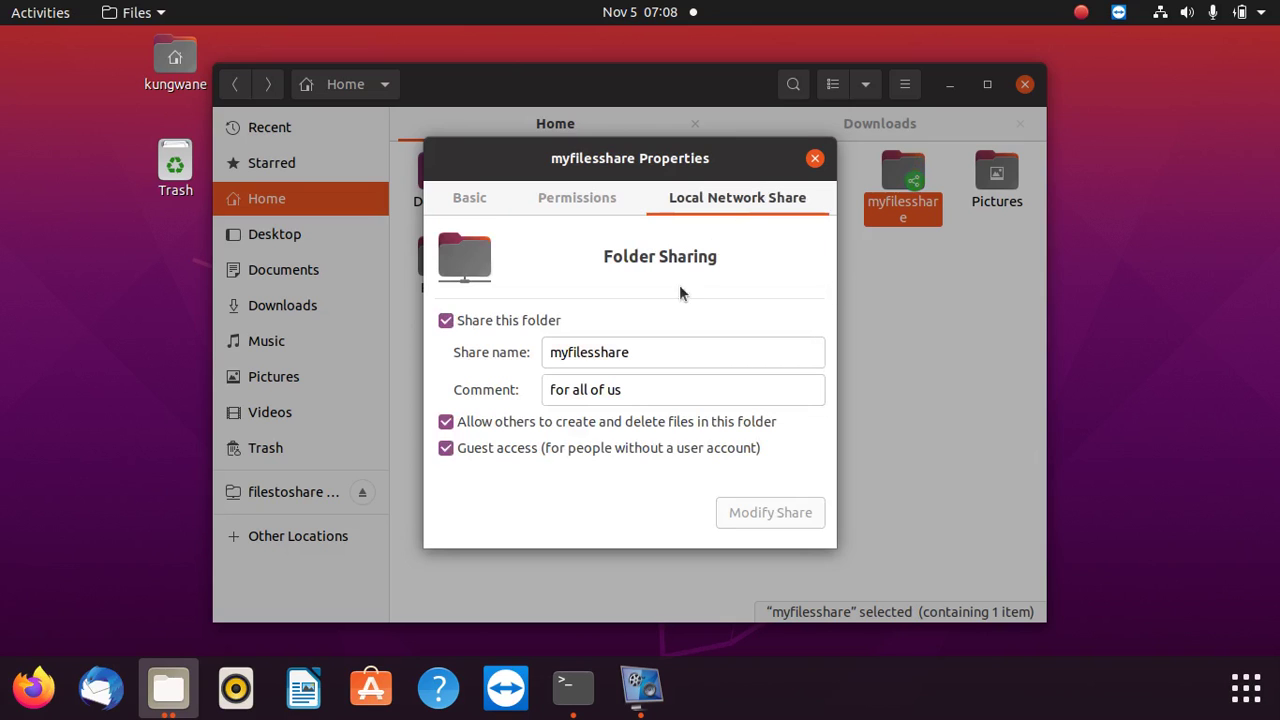
pyautogui.click(597, 205)
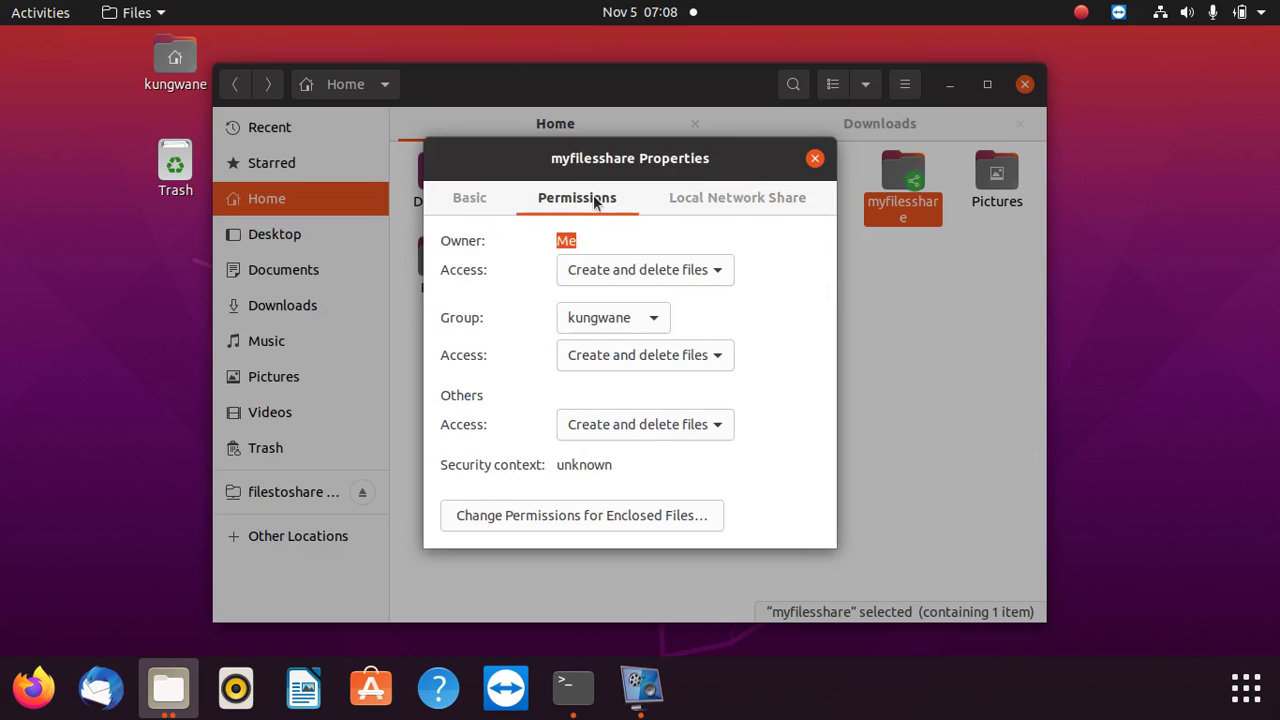
# Apply enclosed-file permissions: others and group Read and write, others' folders Access files.
pyautogui.click(618, 517)
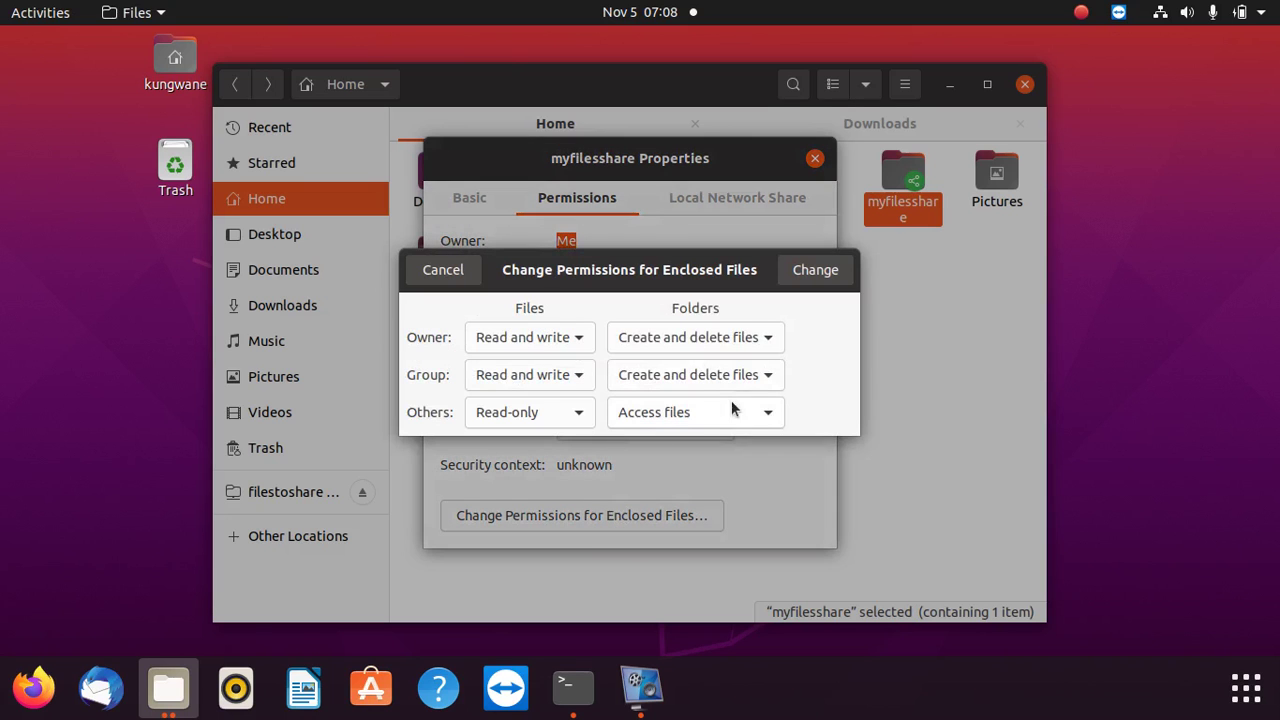
pyautogui.click(542, 413)
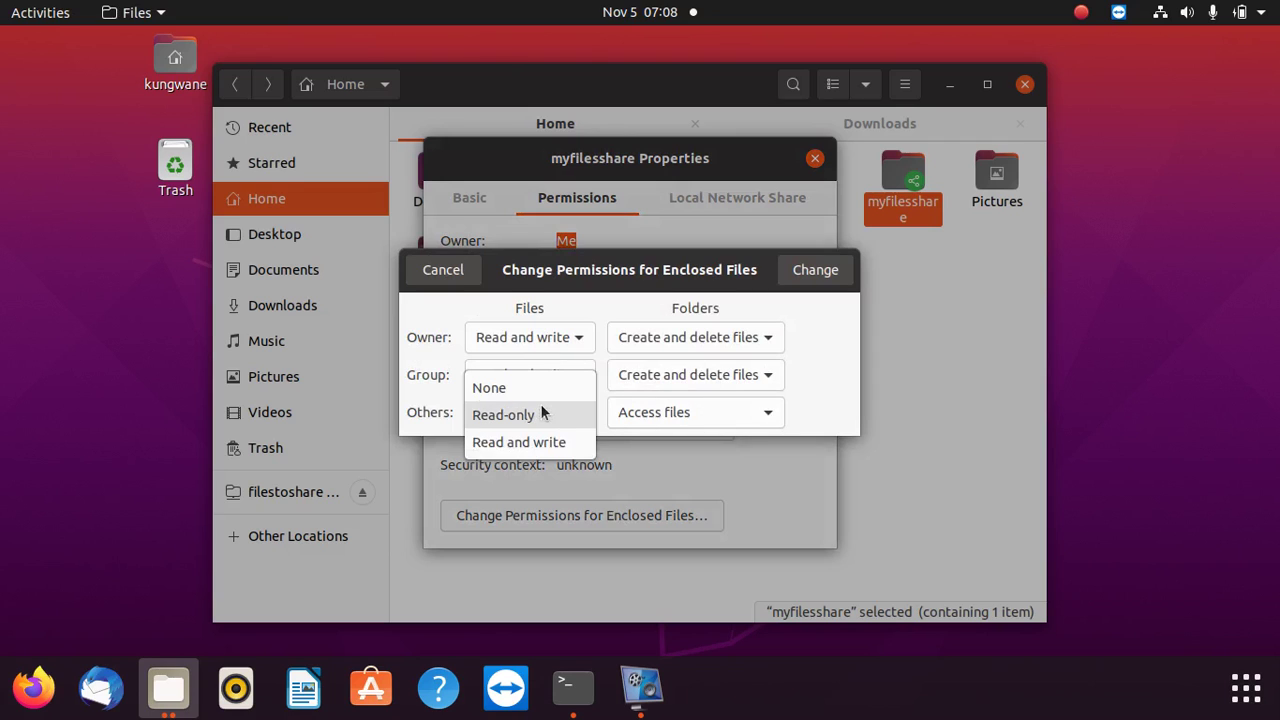
pyautogui.click(530, 442)
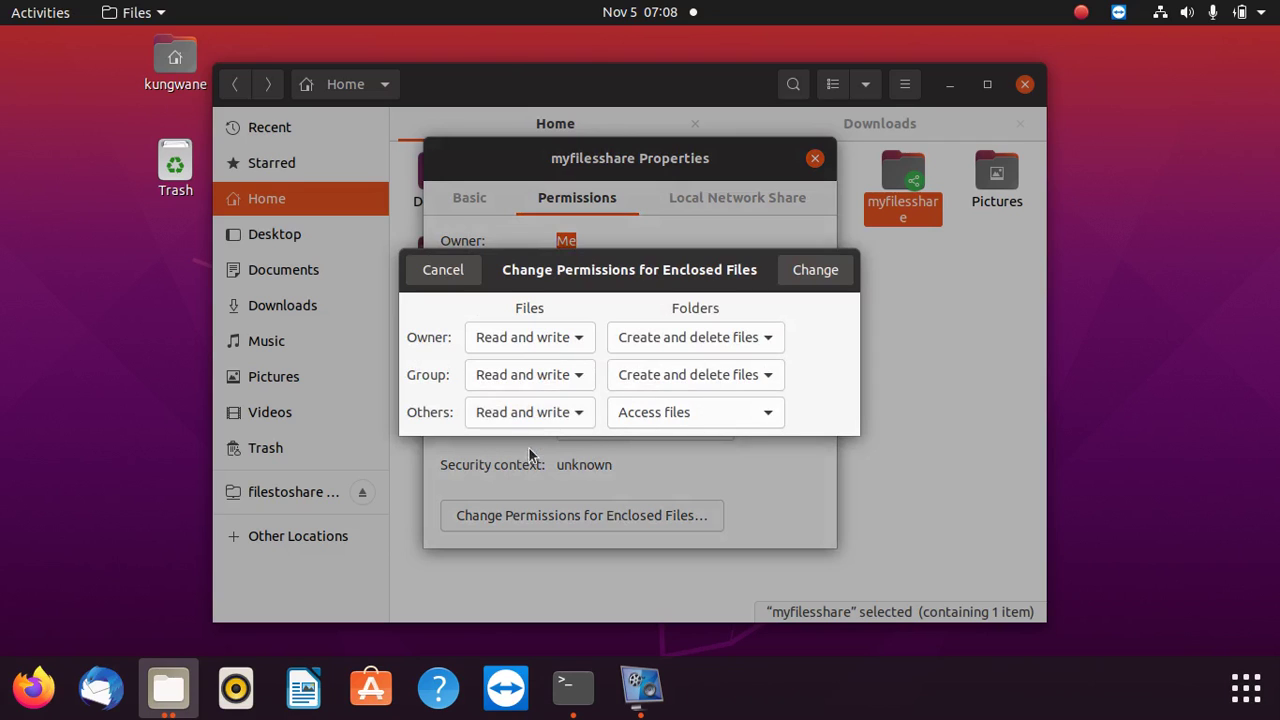
pyautogui.click(557, 373)
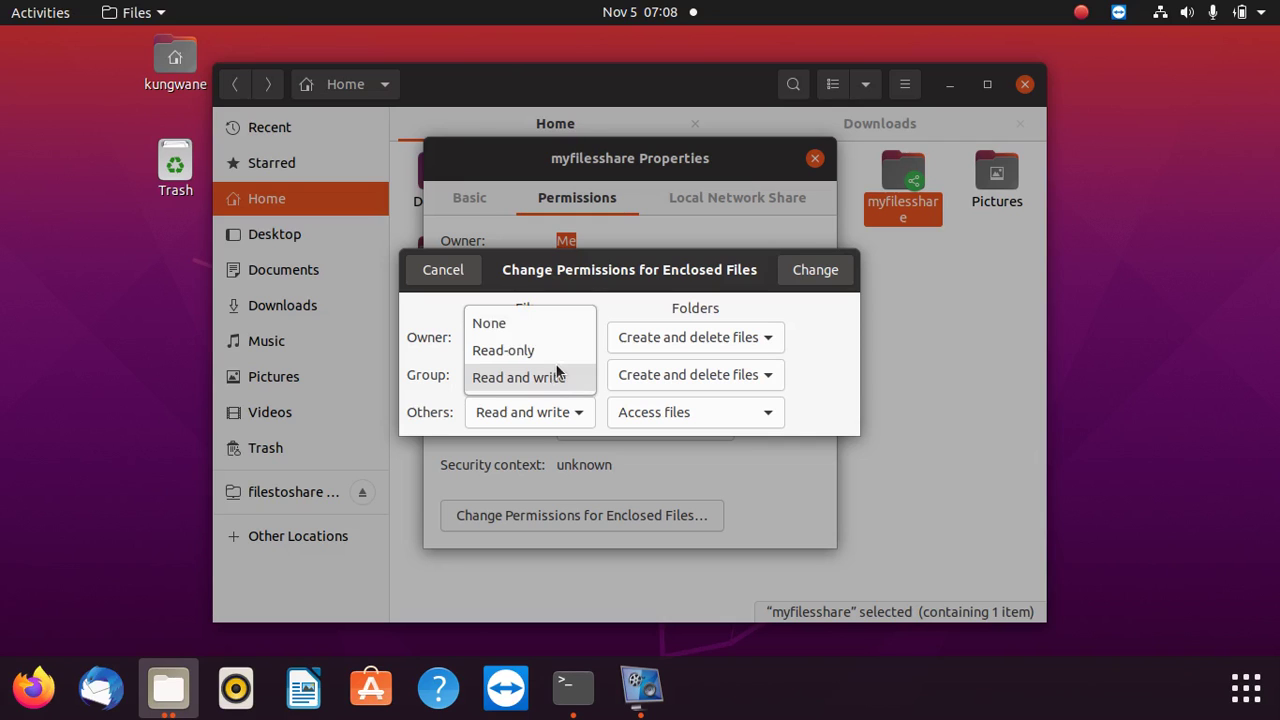
pyautogui.click(531, 378)
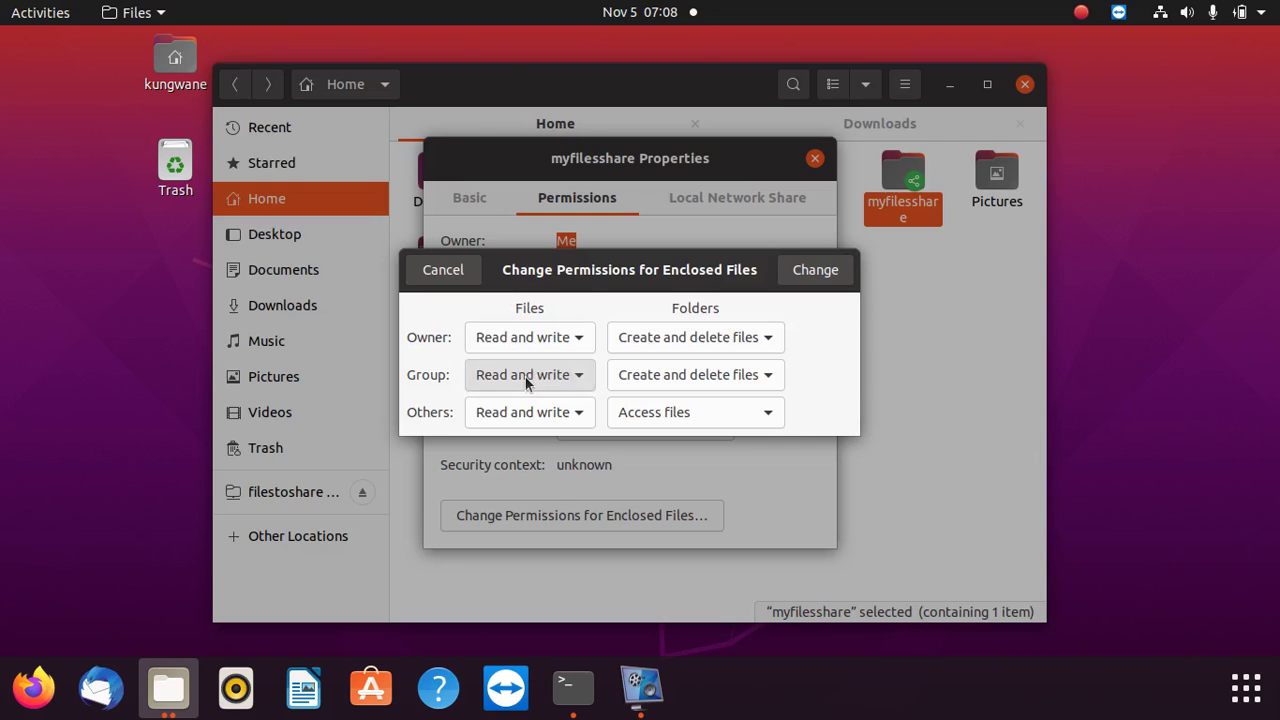
pyautogui.click(732, 404)
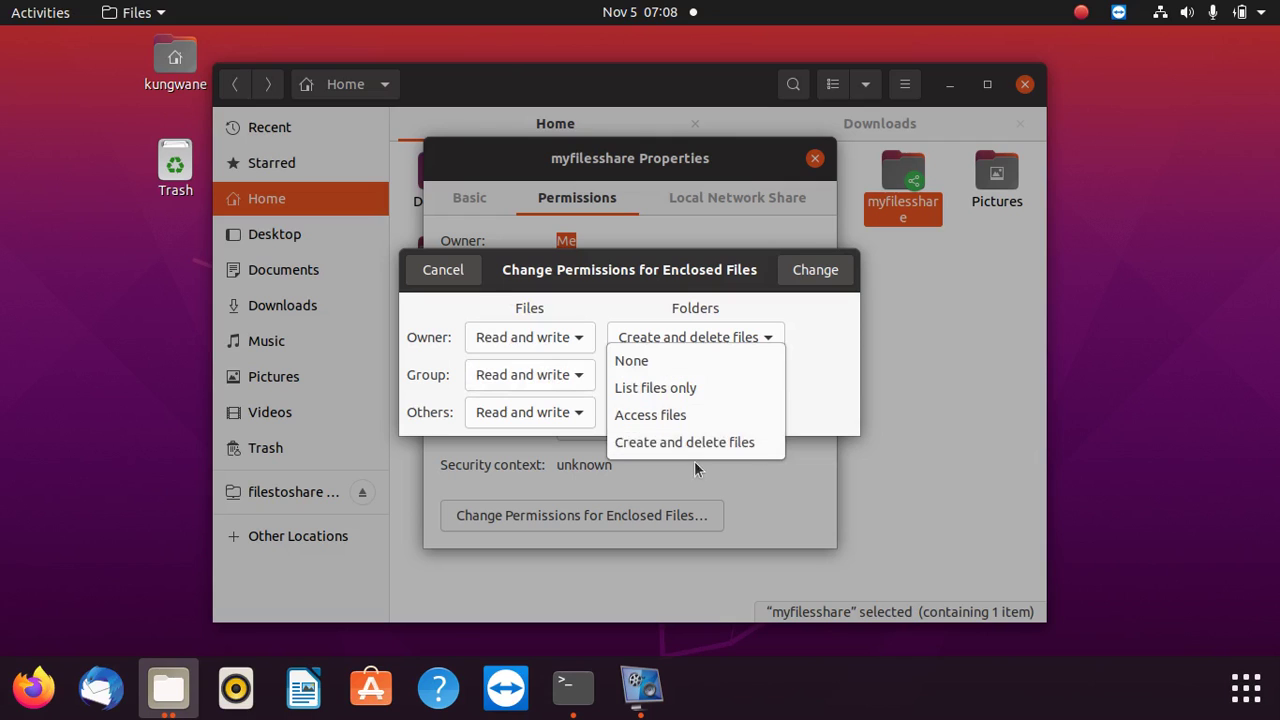
pyautogui.click(731, 413)
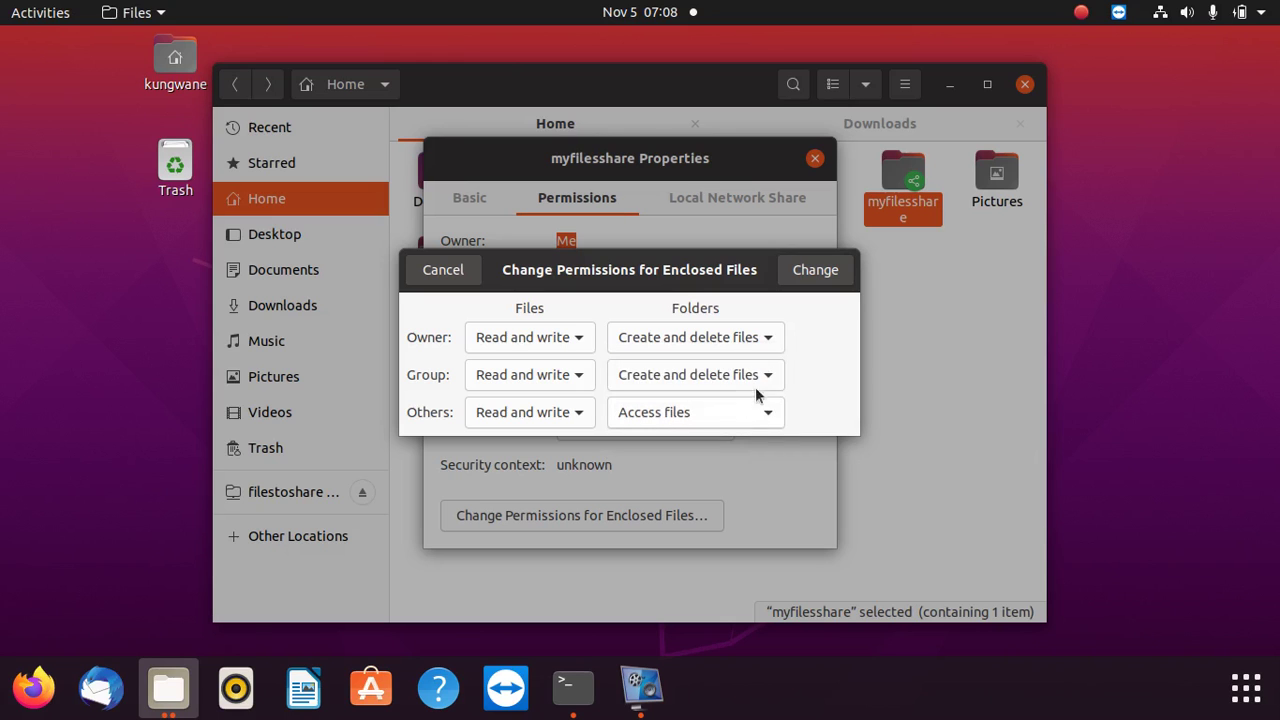
pyautogui.click(817, 277)
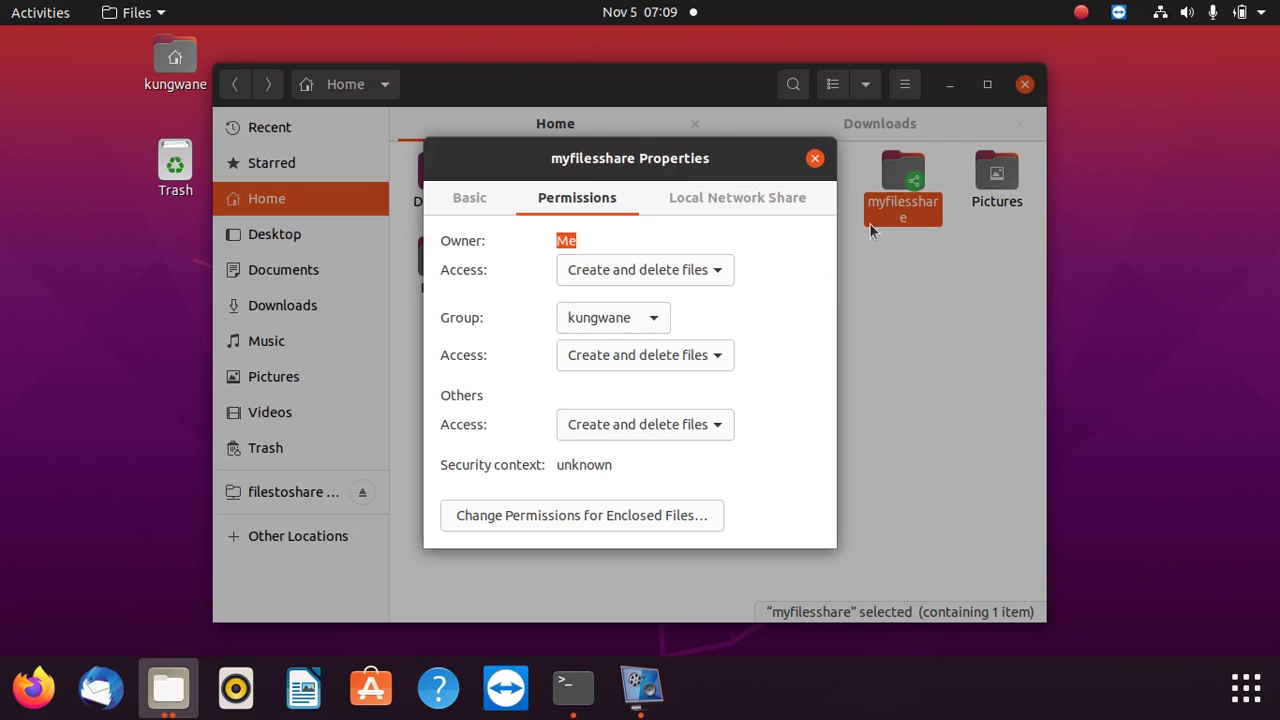
pyautogui.click(813, 160)
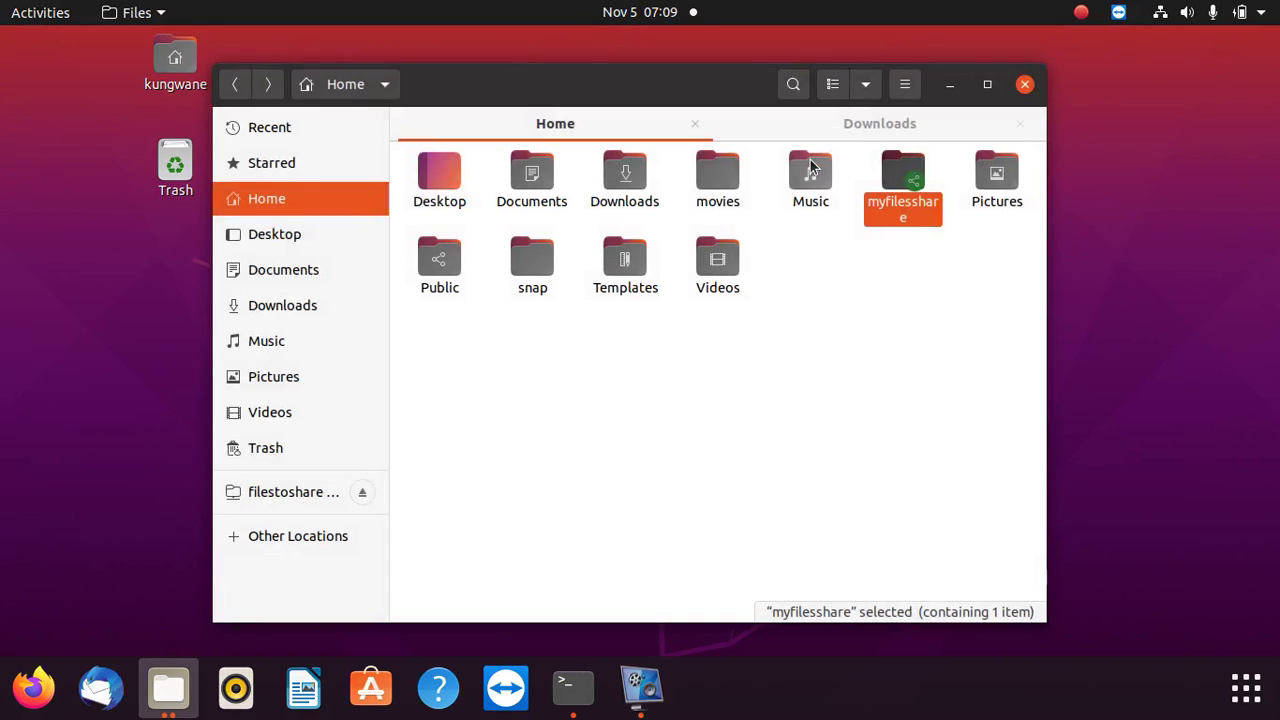
pyautogui.click(1022, 86)
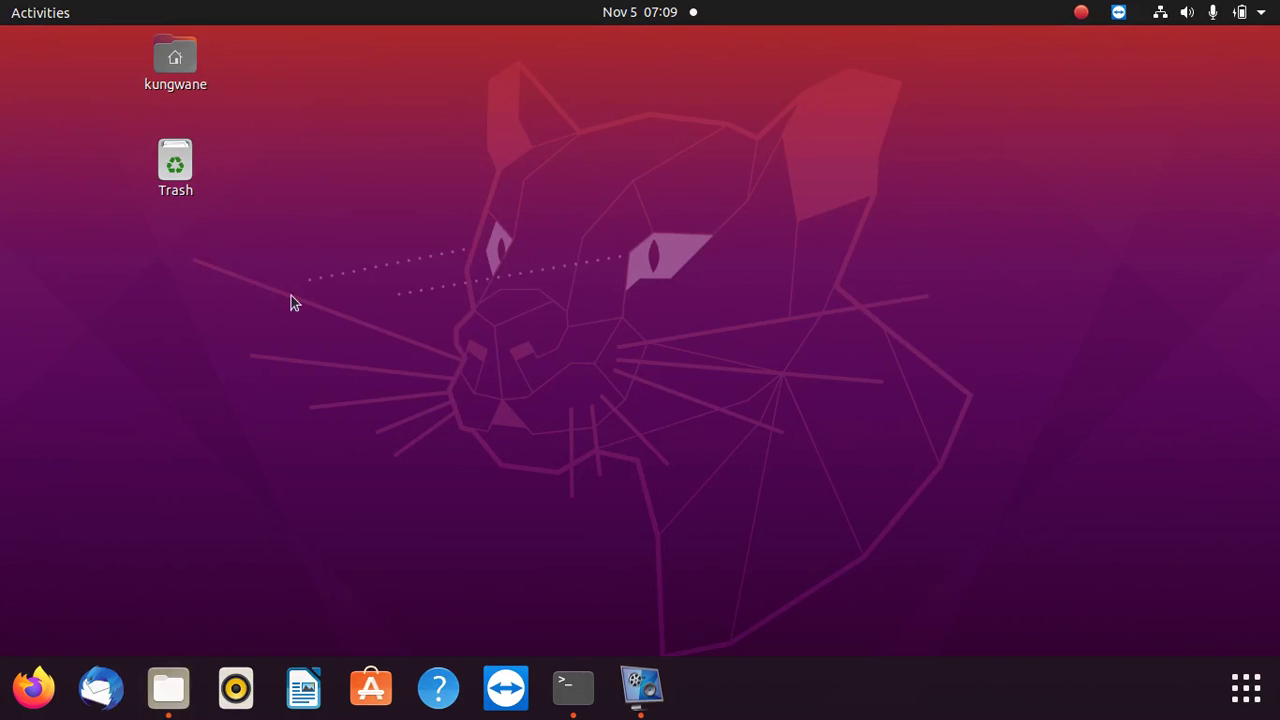
pyautogui.click(181, 59)
pyautogui.doubleClick(181, 59)
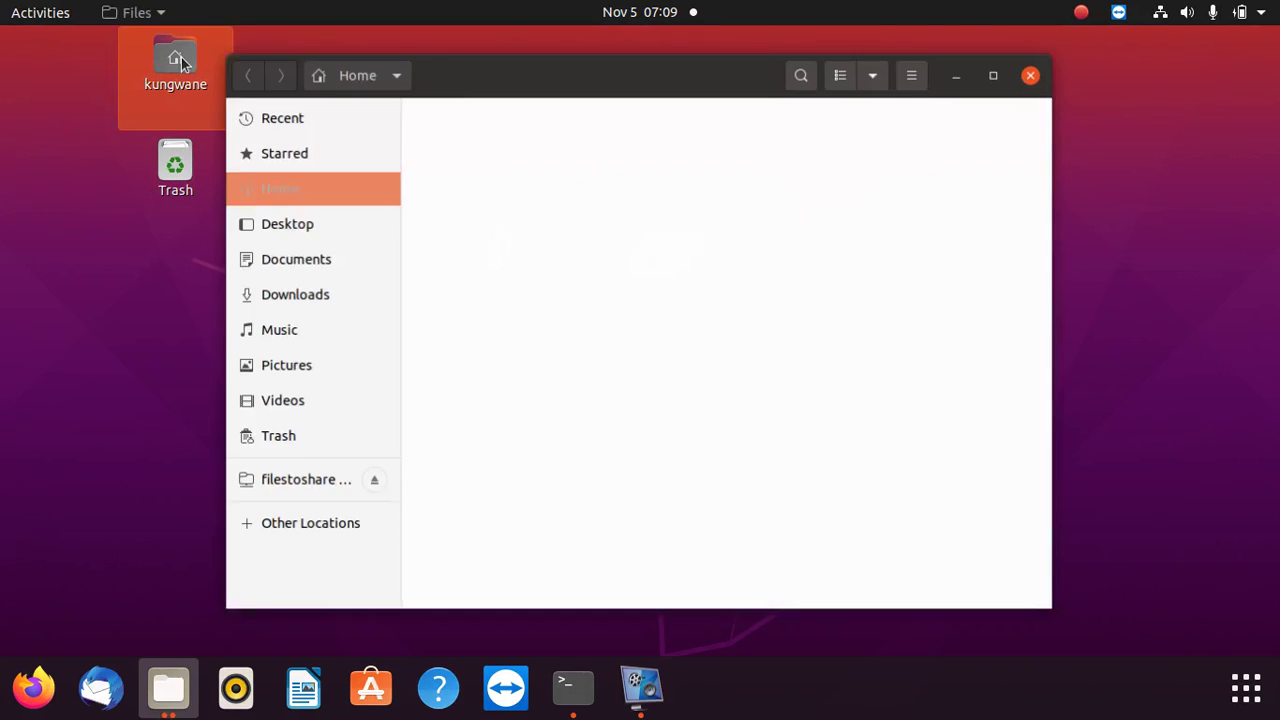
pyautogui.click(335, 258)
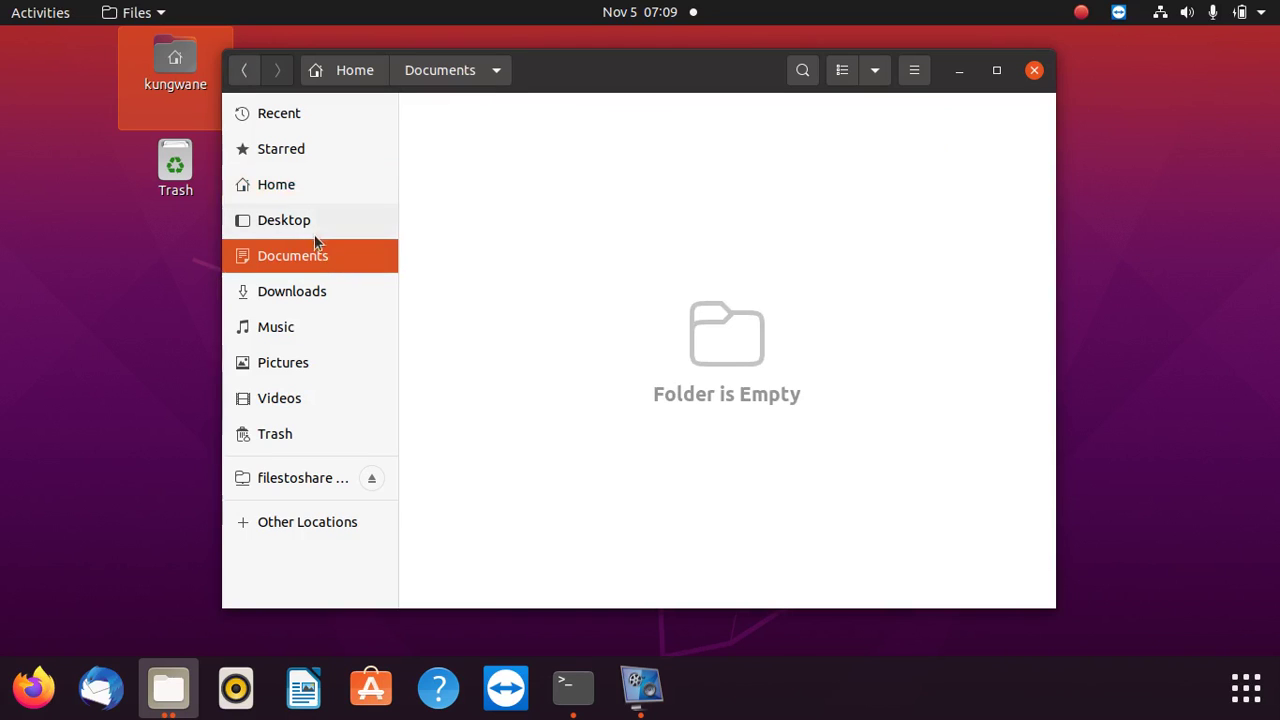
pyautogui.click(298, 180)
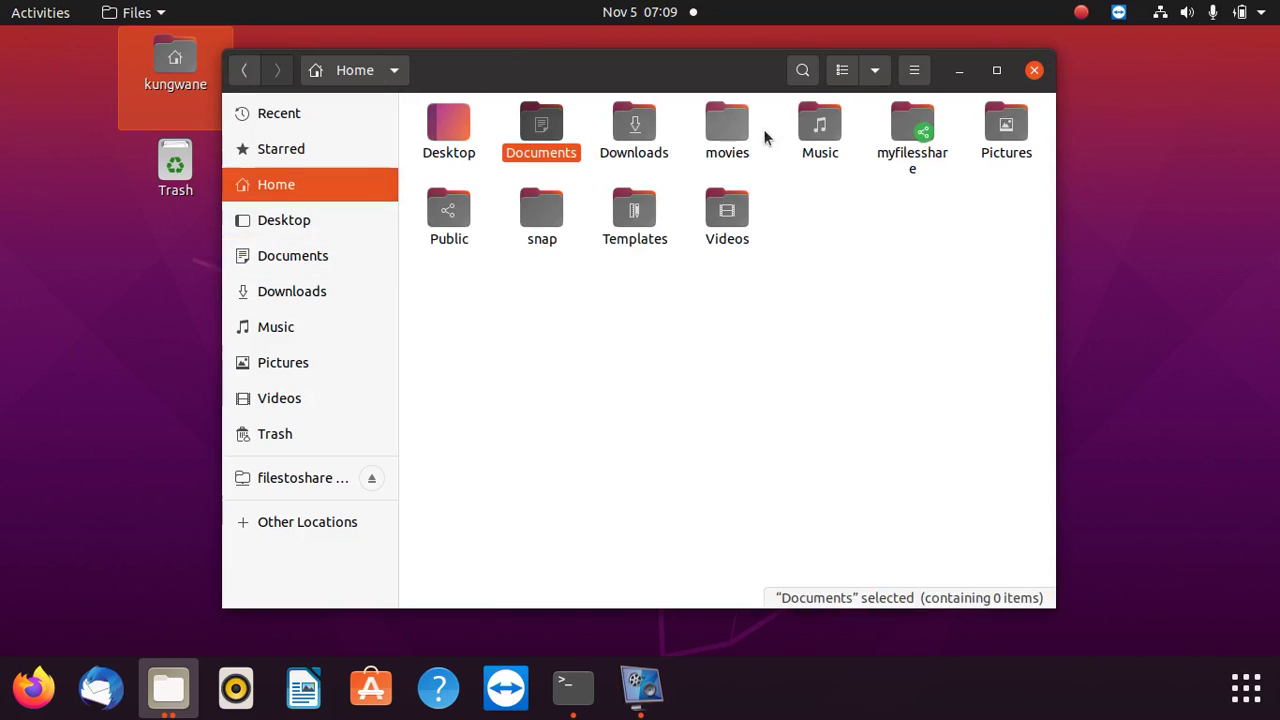
pyautogui.doubleClick(457, 229)
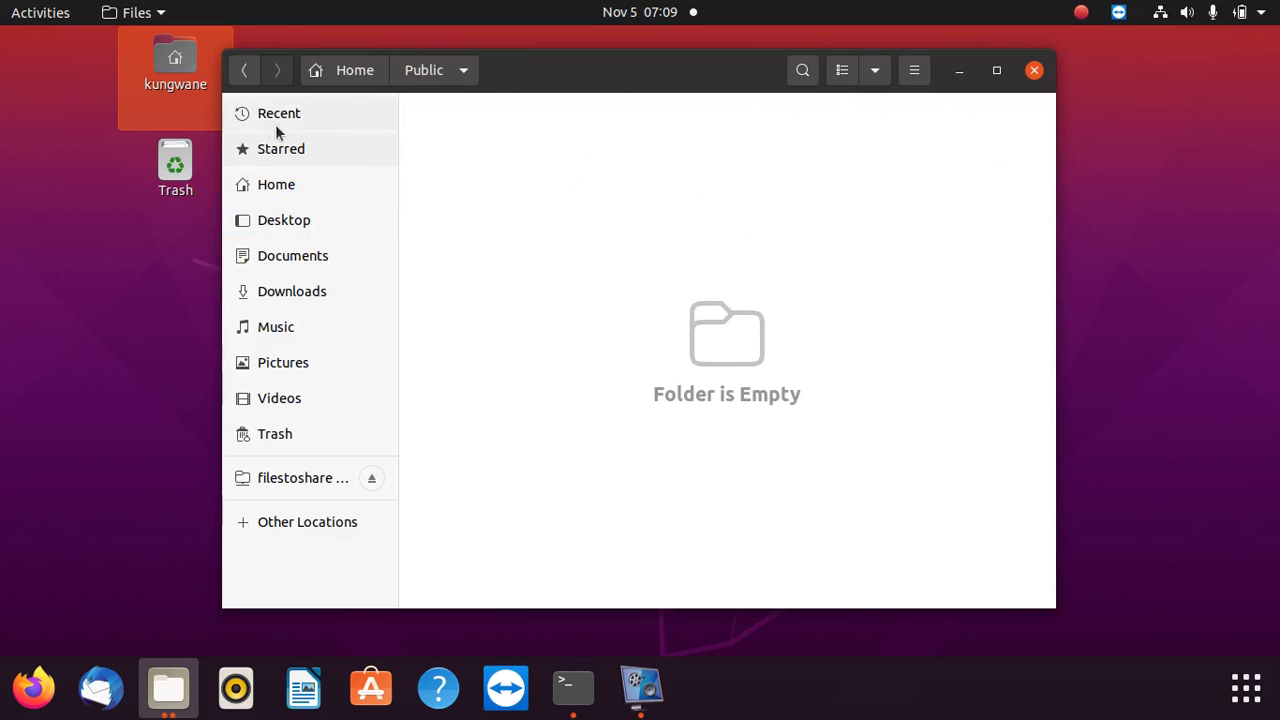
pyautogui.click(244, 70)
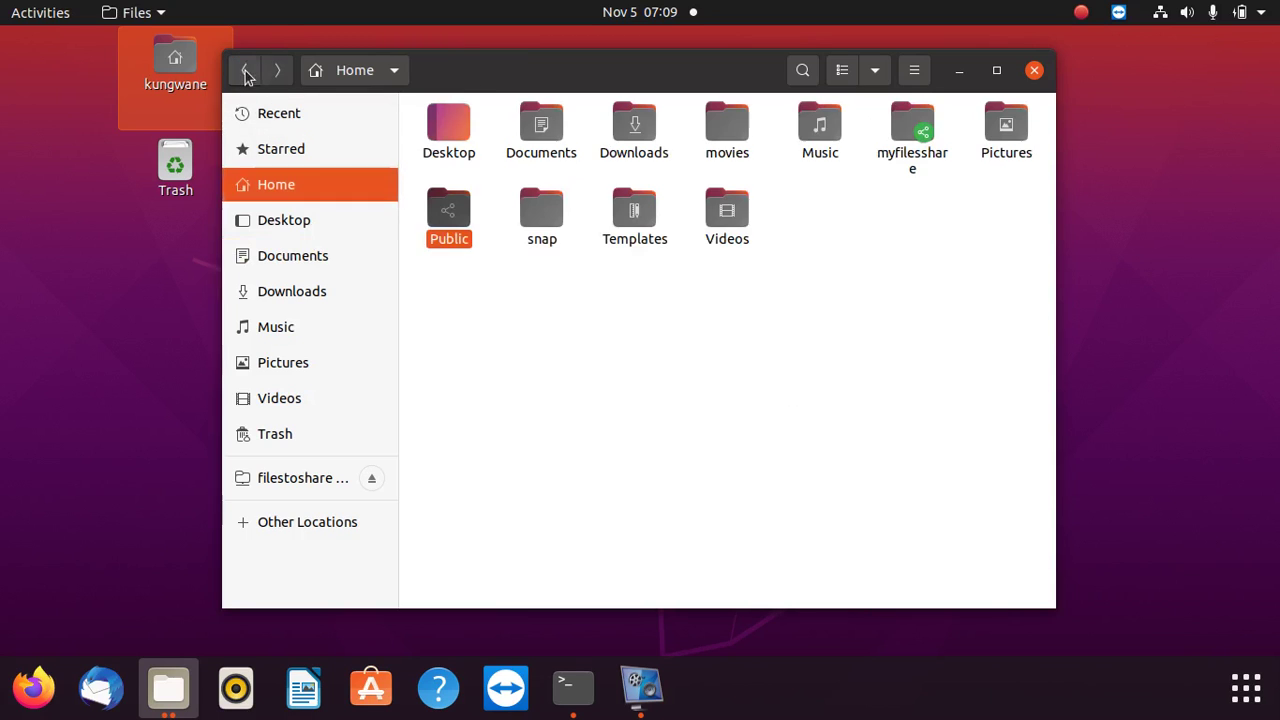
pyautogui.click(529, 260)
pyautogui.rightClick(455, 229)
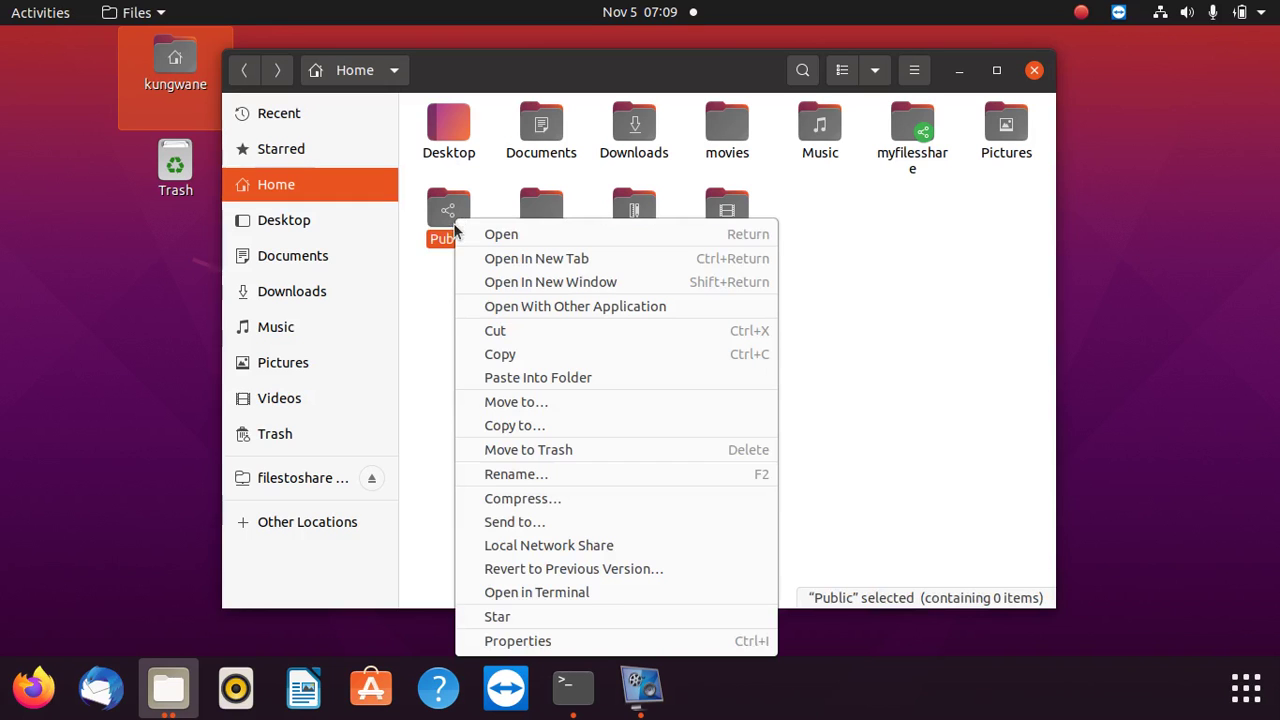
pyautogui.click(519, 642)
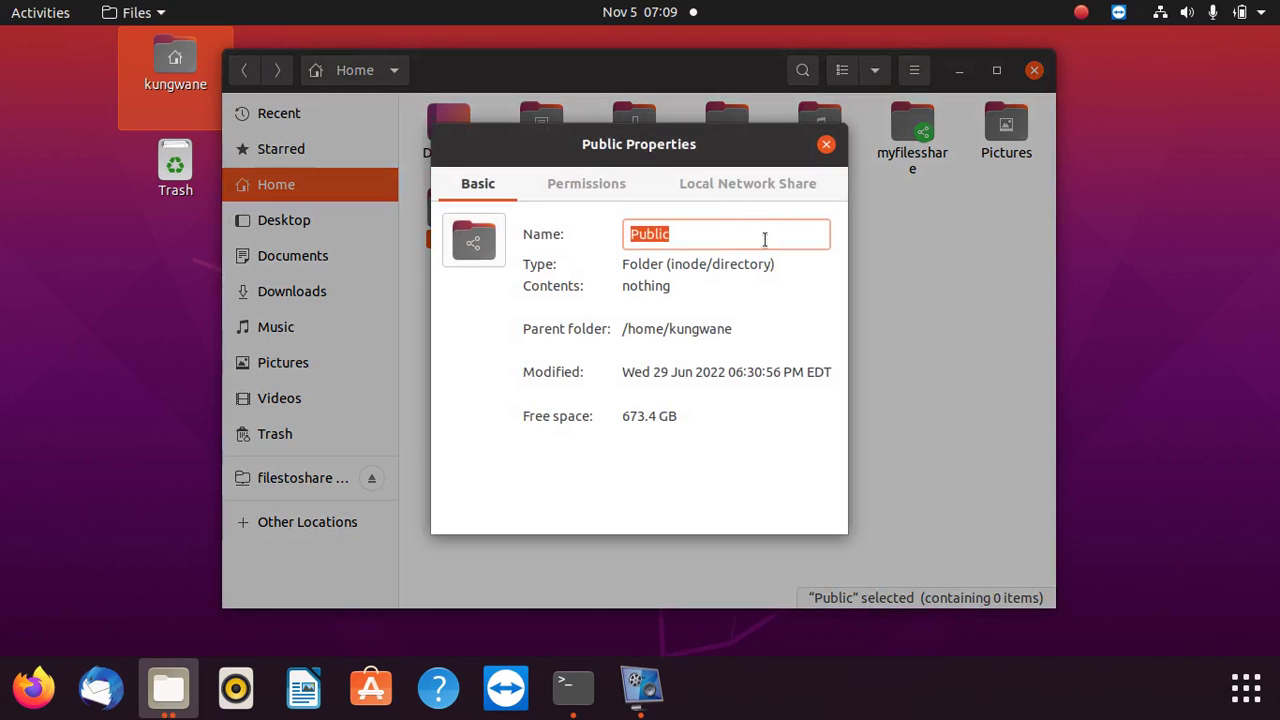
pyautogui.click(602, 188)
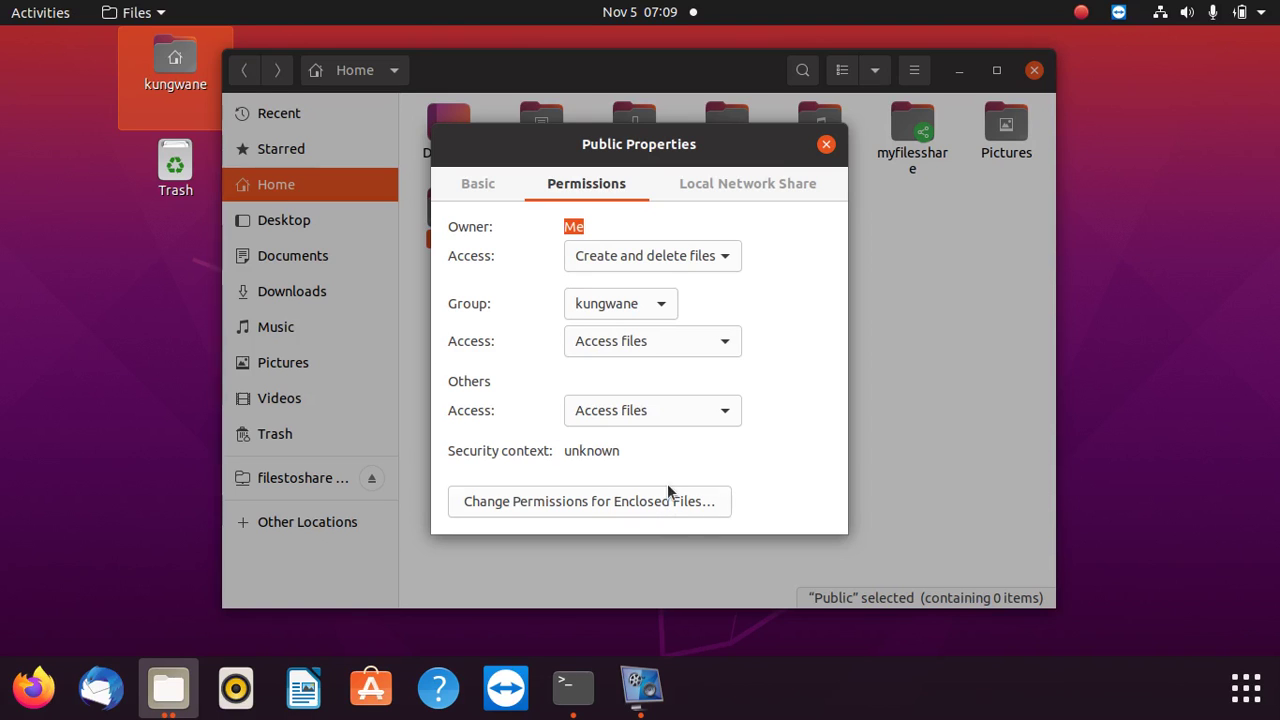
pyautogui.click(647, 505)
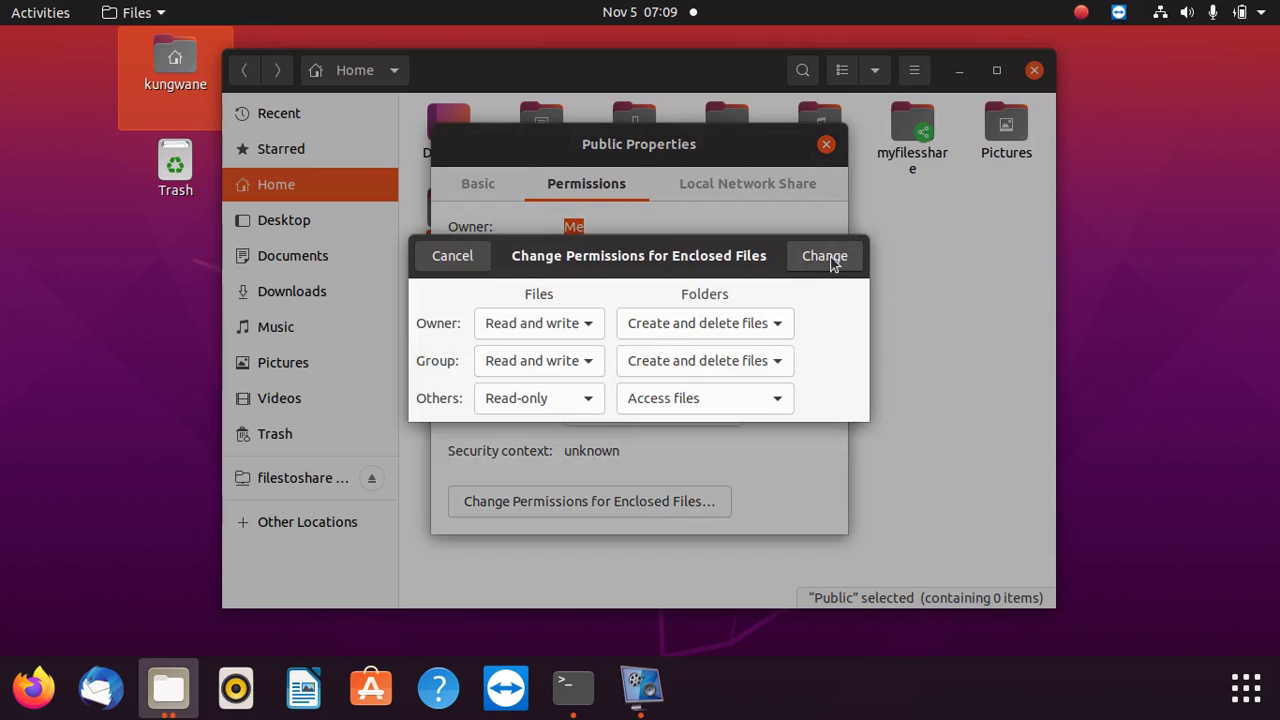
pyautogui.click(456, 264)
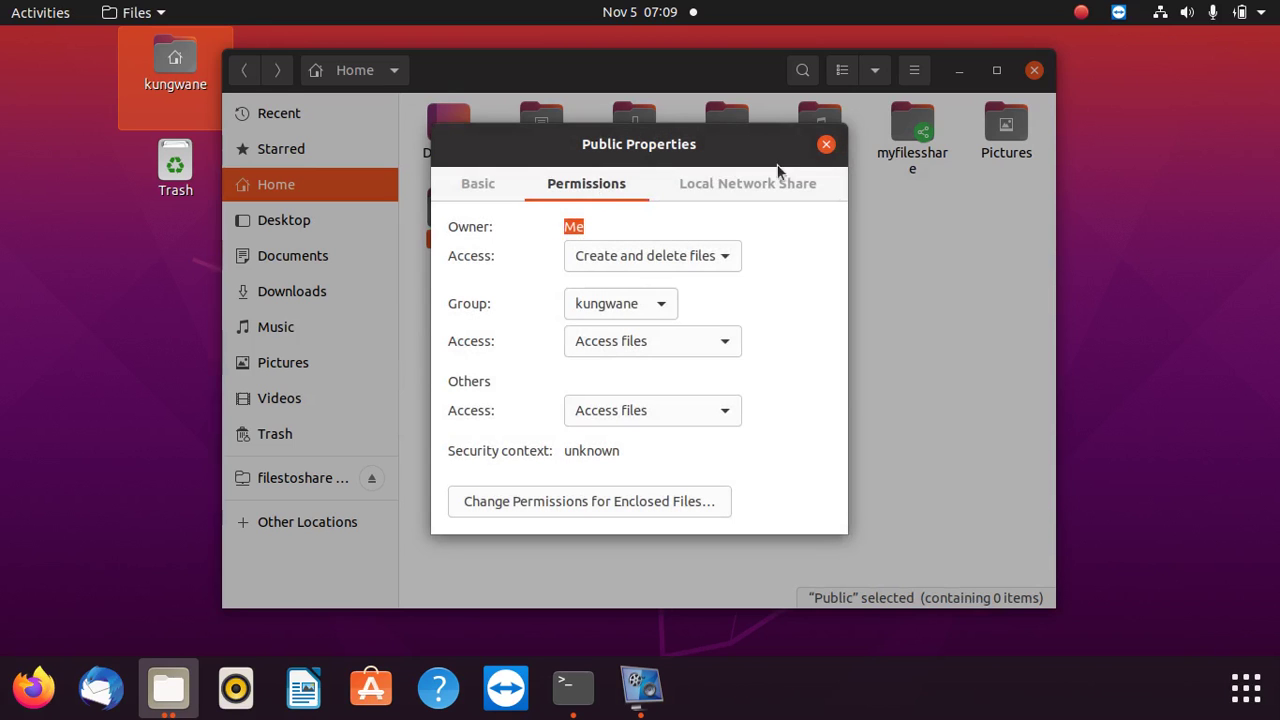
pyautogui.click(826, 147)
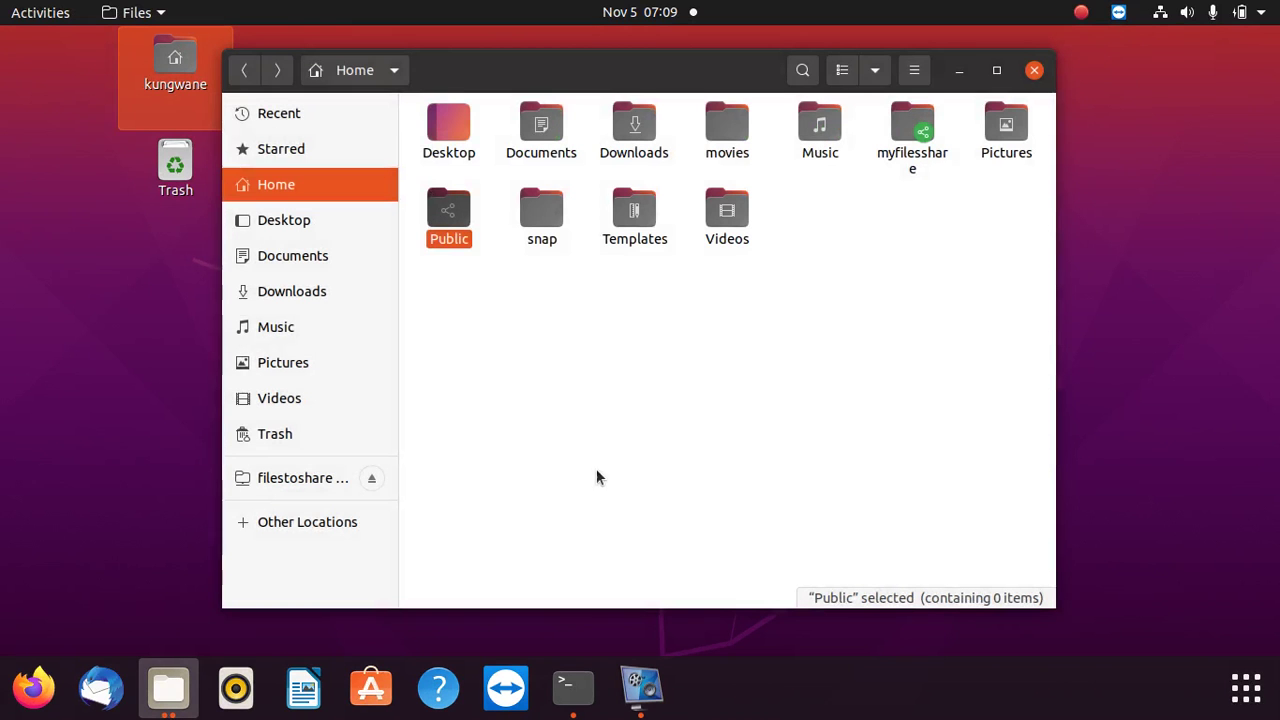
pyautogui.click(640, 686)
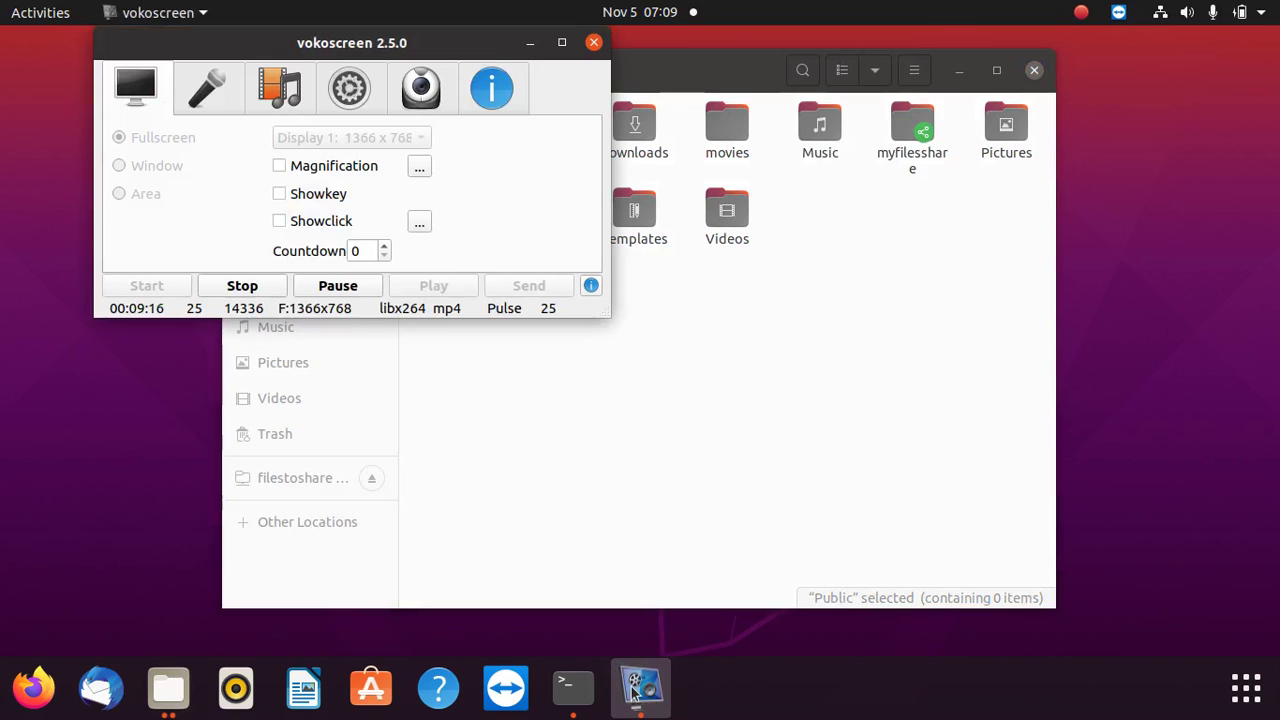